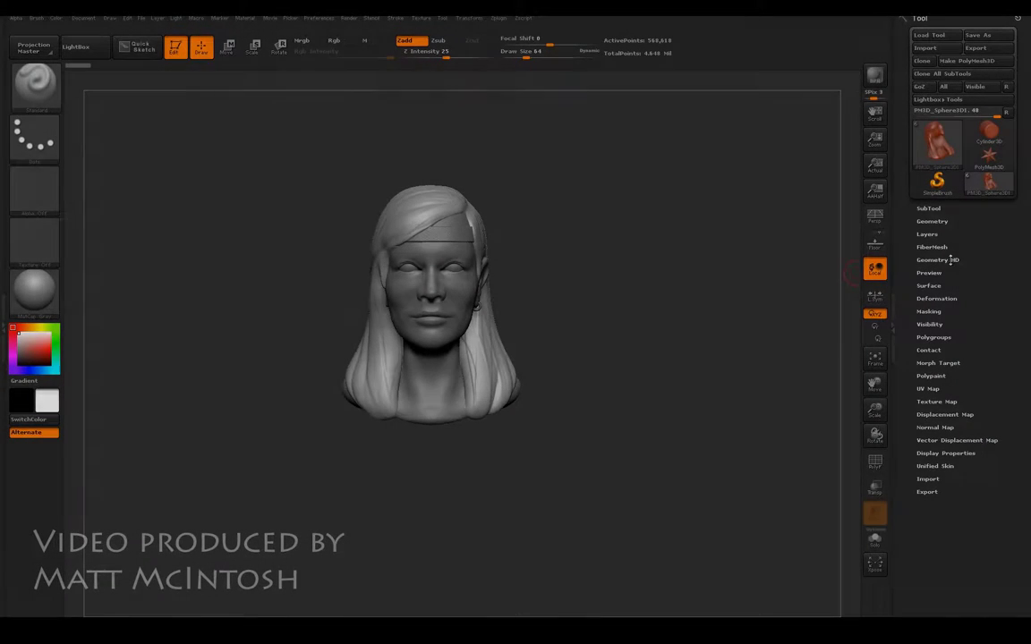
Select the Test_piece_003 head subtool, hide all other subtools and open its geometry settings.
left_click(931, 221)
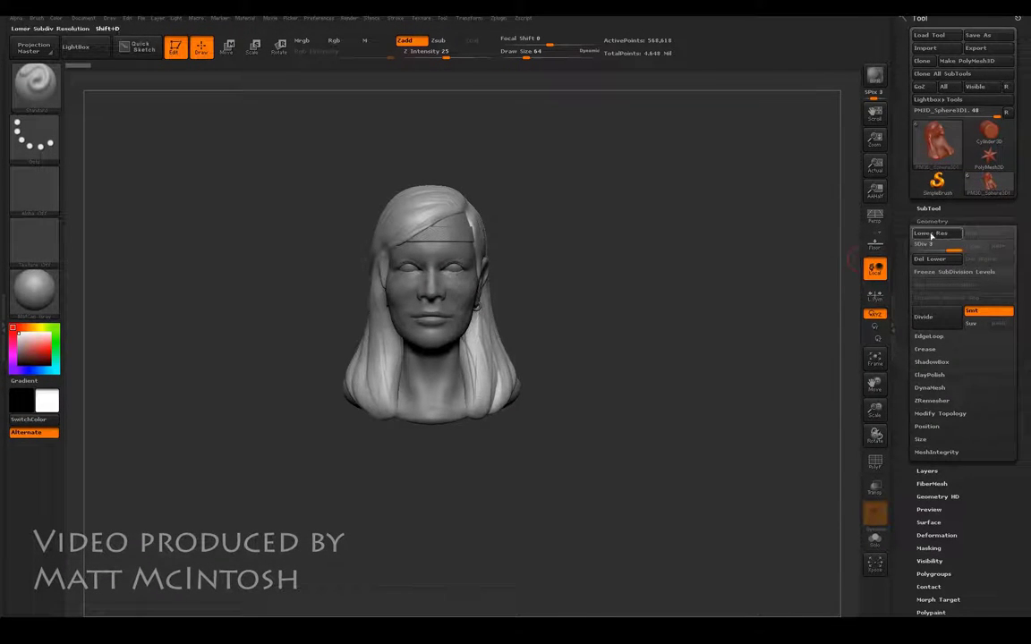
left_click(928, 208)
left_click(934, 232)
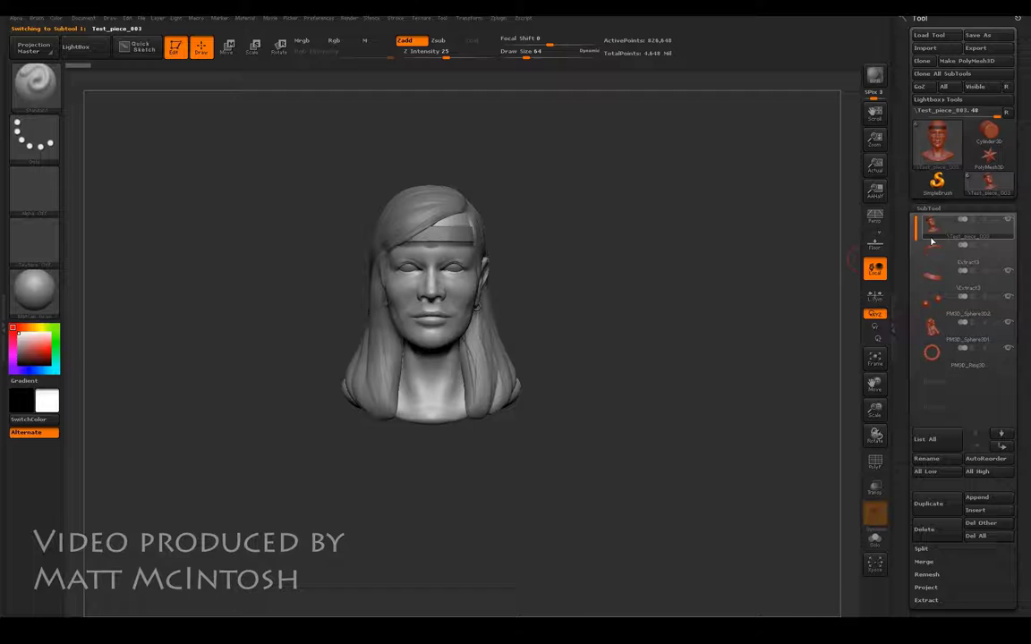
left_click(1010, 221)
left_click(930, 616)
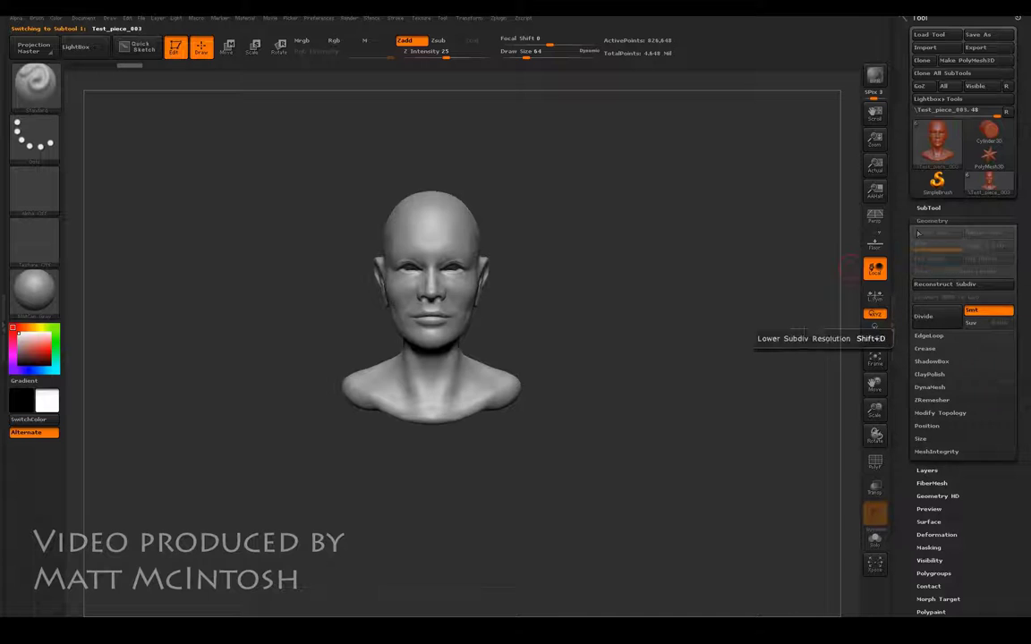
Show the PM3D_Sphere3D2 eyeball subtool together with the head.
left_click_drag(873, 414, 857, 332)
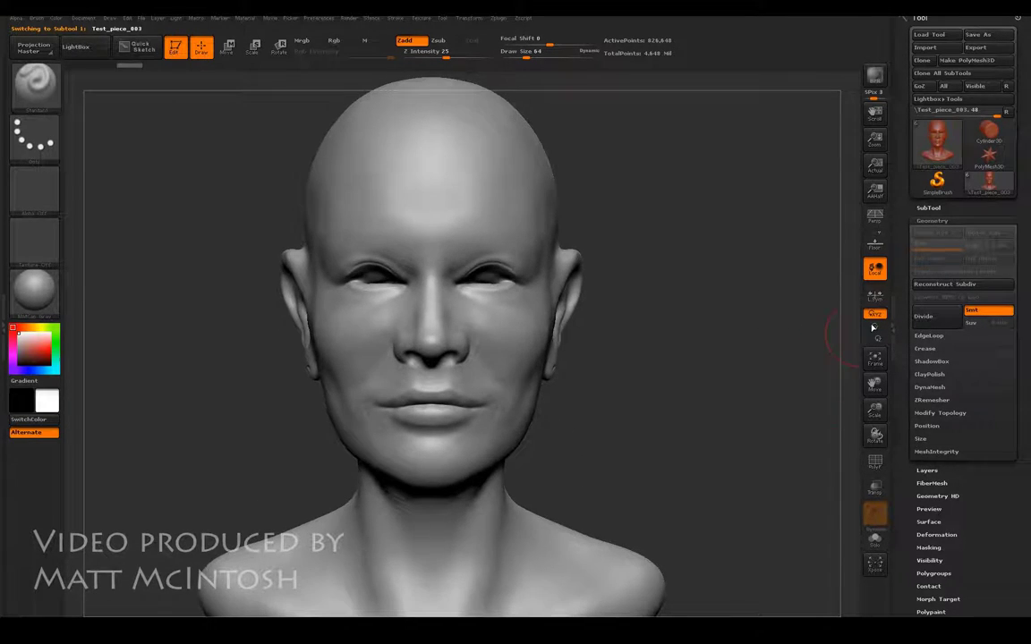
left_click(929, 207)
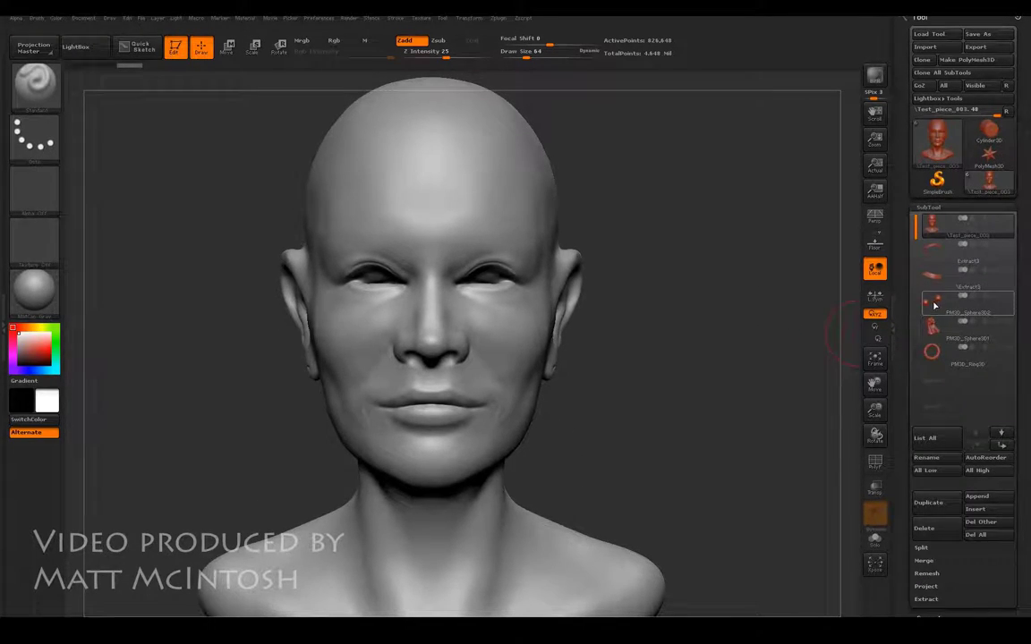
left_click(1007, 296)
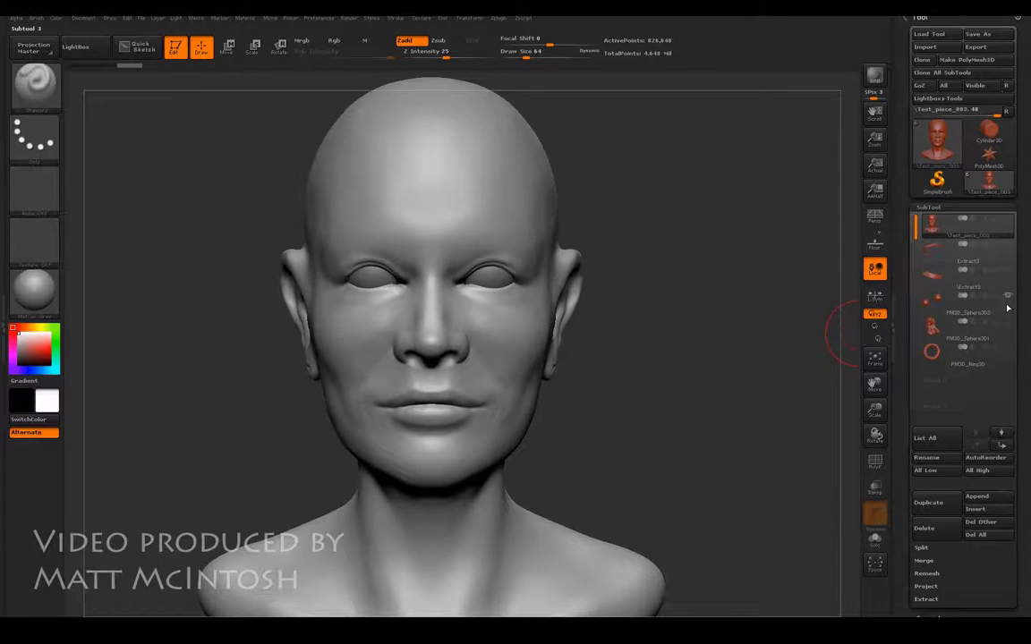
Draw the outermost Topology brush curve at draw size 40 from the lower forehead around the eye to the bridge of the nose.
left_click(34, 85)
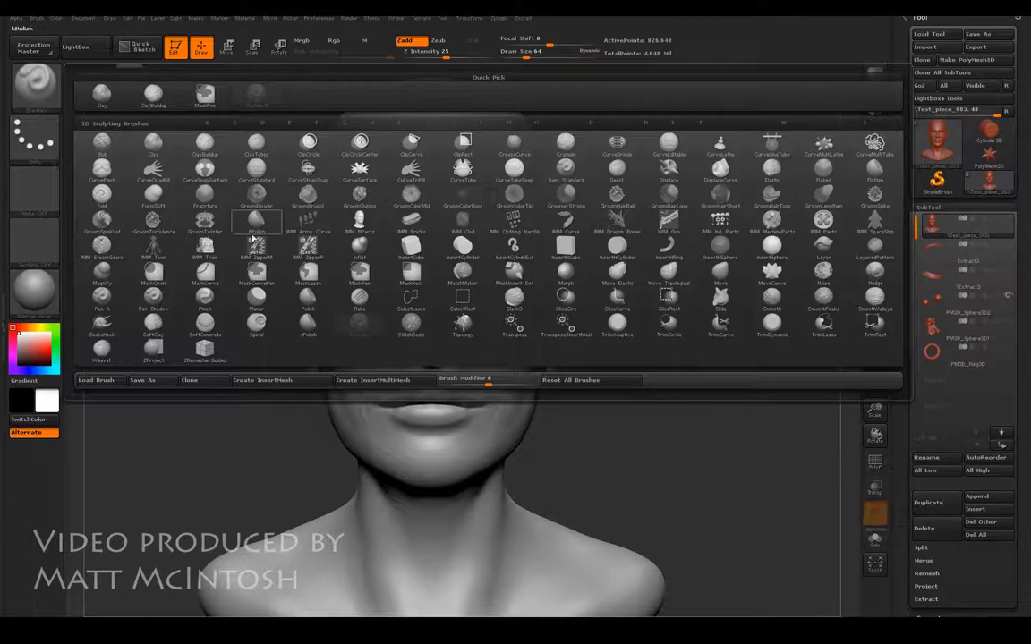
left_click(433, 336)
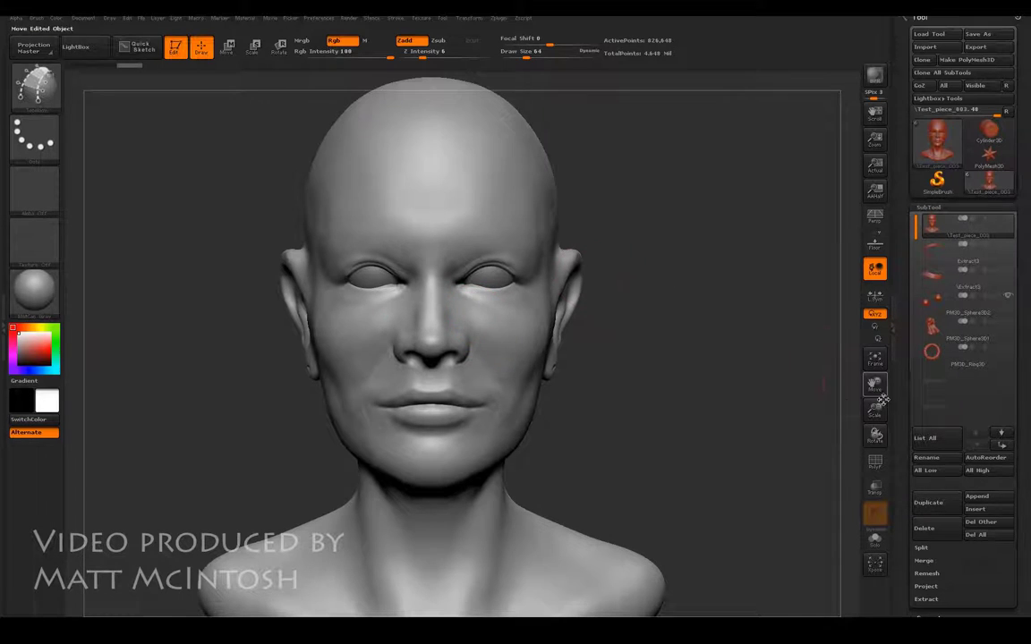
left_click_drag(878, 411, 872, 489)
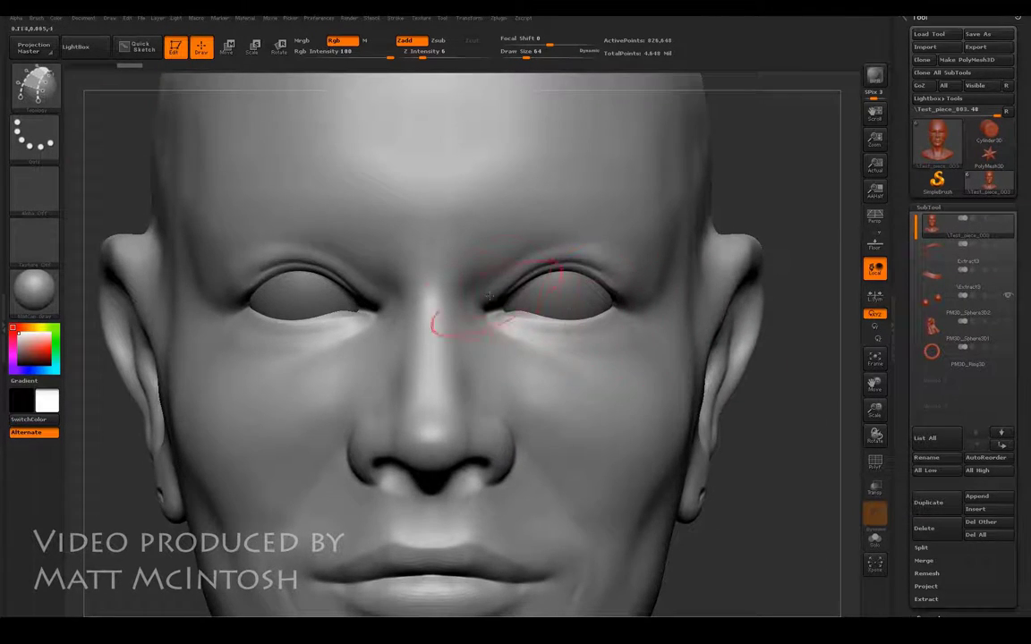
left_click_drag(875, 411, 872, 450)
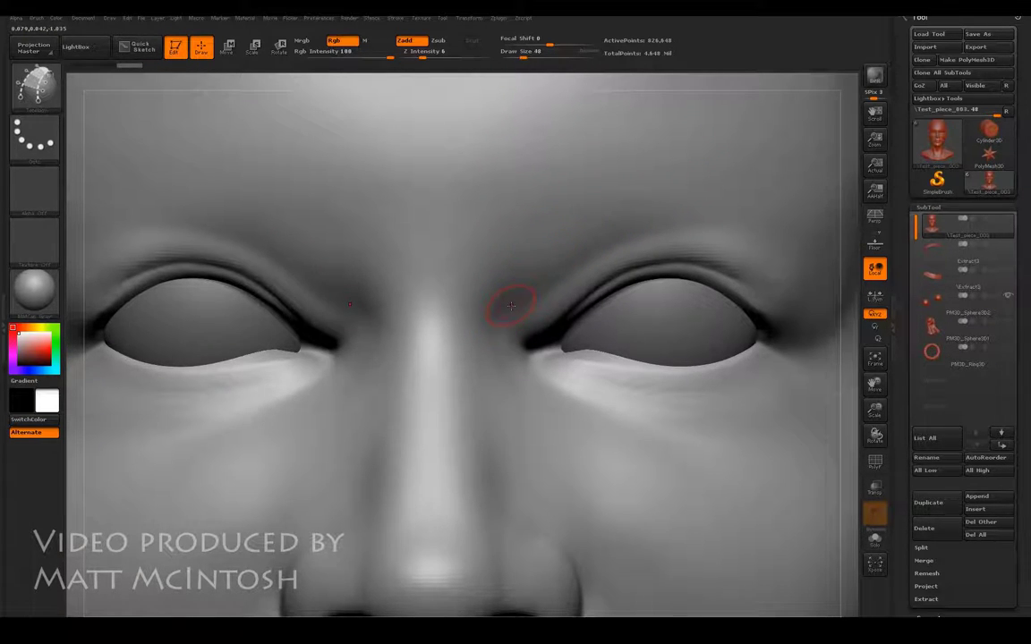
left_click_drag(876, 385, 876, 432)
left_click_drag(883, 390, 943, 425)
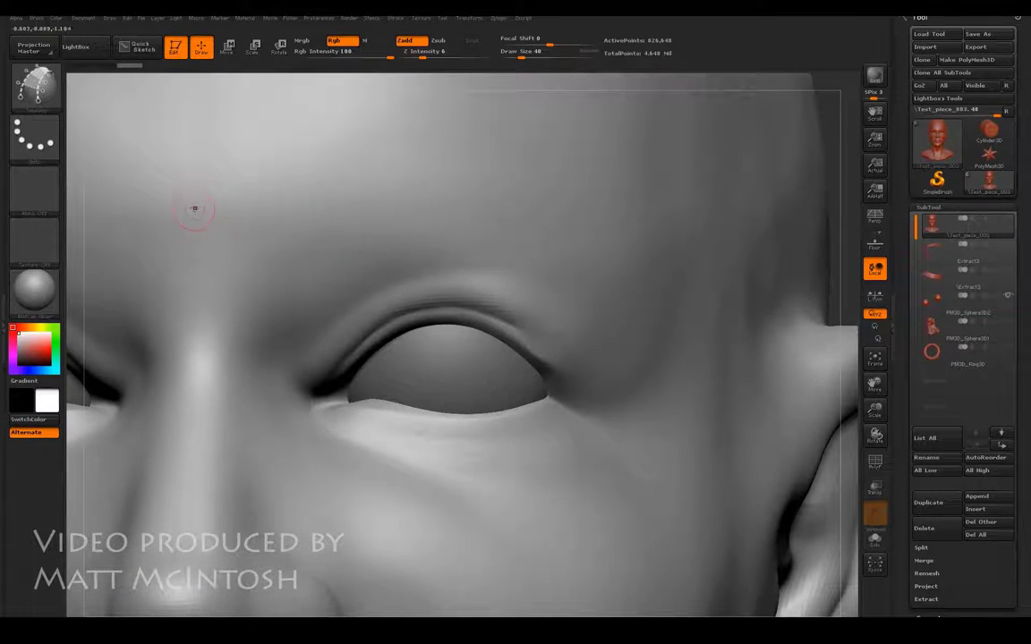
left_click_drag(195, 204, 405, 173)
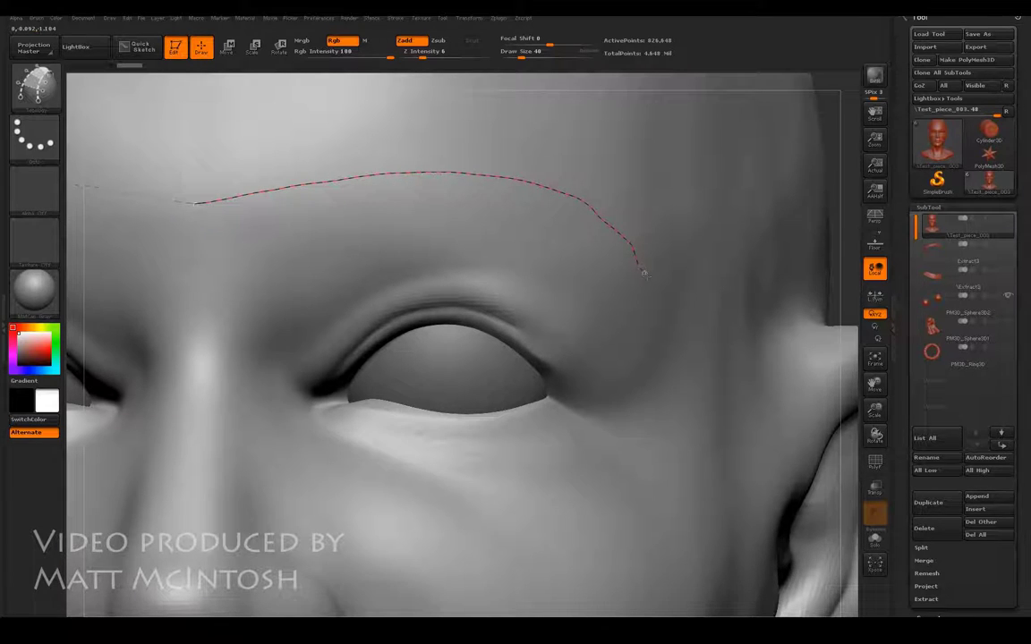
mouse_move(621, 485)
left_mouse_down()
mouse_move(460, 510)
mouse_move(309, 491)
left_mouse_up()
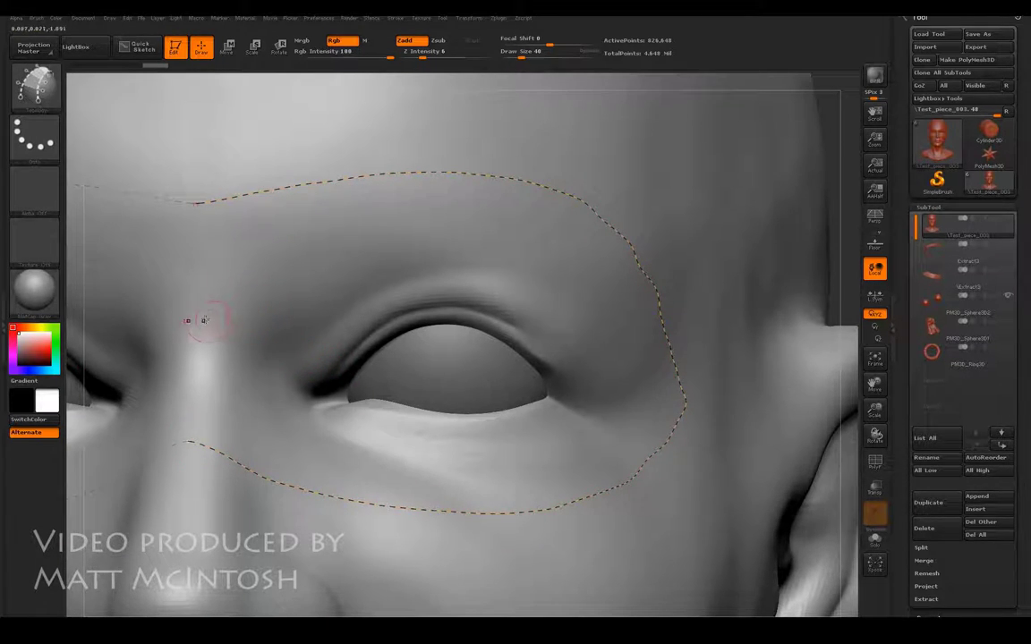
Draw three smaller concentric topology curves around the eye inside the outermost one.
left_click_drag(199, 317, 257, 306)
left_click_drag(618, 317, 632, 353)
mouse_move(573, 465)
left_mouse_down()
mouse_move(474, 476)
mouse_move(383, 468)
left_mouse_up()
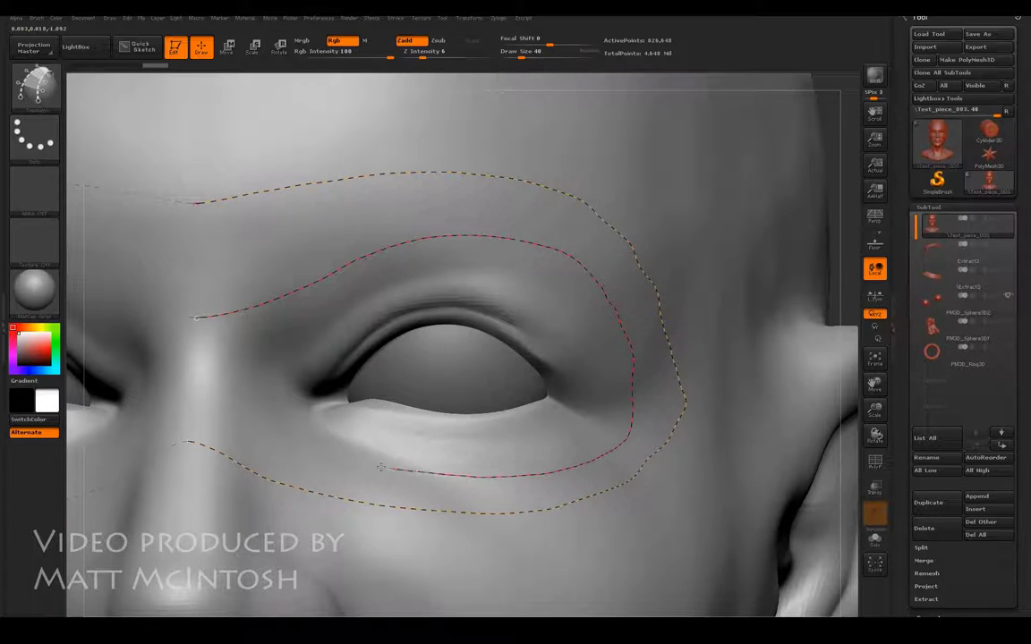
left_click_drag(256, 417, 189, 395)
left_click_drag(278, 371, 312, 351)
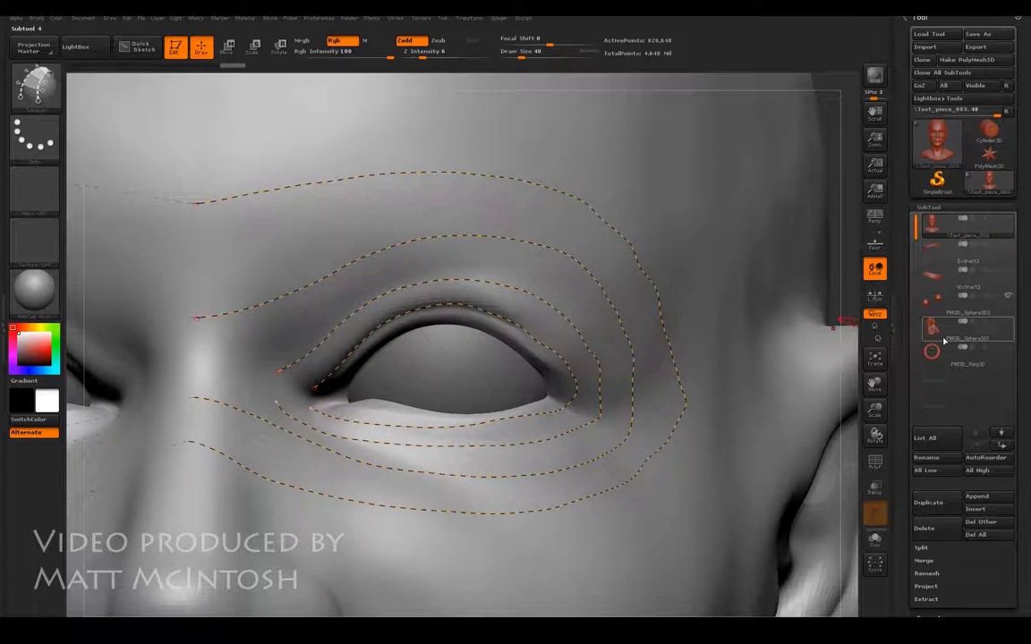
Hide the PM3D_Sphere3D2 eyeballs and draw a topology curve along the inner rim of the upper eyelid.
left_click(1008, 296)
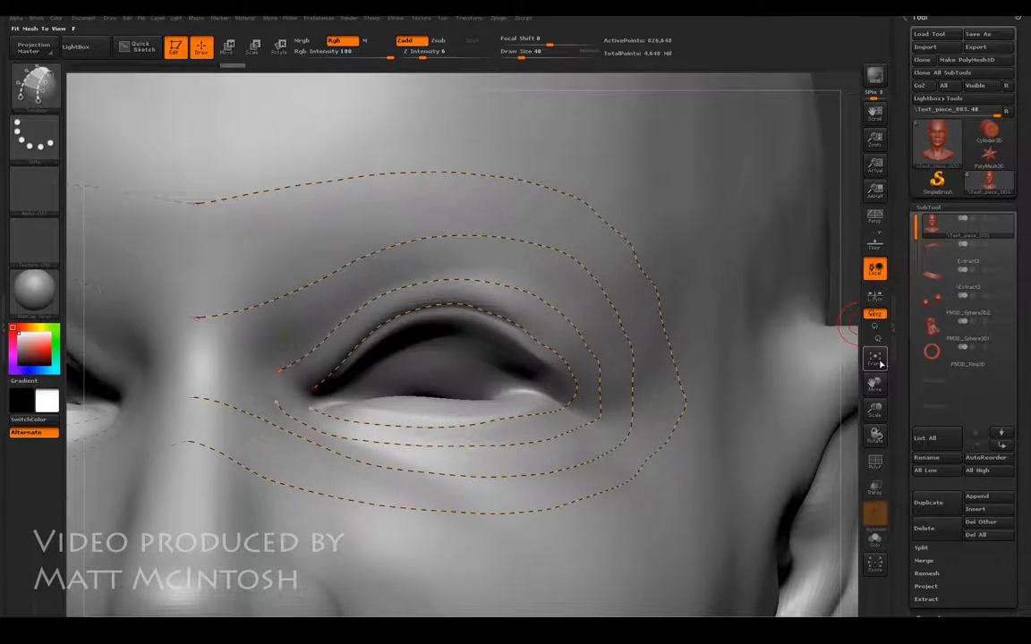
left_click_drag(875, 412, 877, 535)
mouse_move(876, 387)
left_mouse_down()
mouse_move(635, 398)
mouse_move(850, 385)
left_mouse_up()
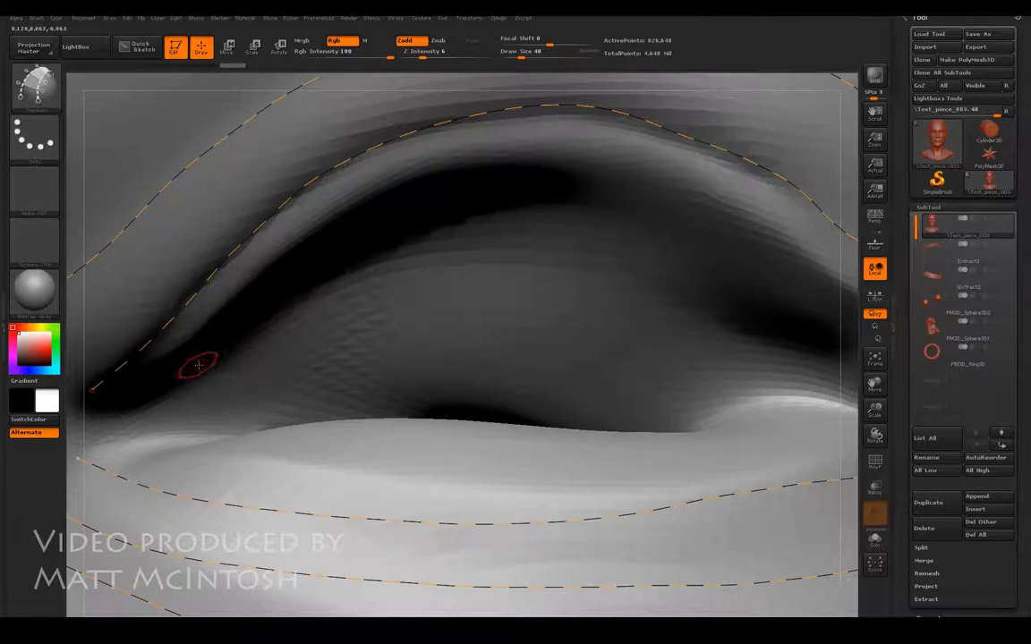
left_click_drag(139, 388, 170, 351)
Enlarge the brush to 64 and continue the rim curve around the outer eye corner and along the lower eyelid to the inner corner.
left_click_drag(874, 383, 784, 350)
key("bracketright")
key("bracketright")
key("bracketright")
left_click_drag(637, 215, 660, 233)
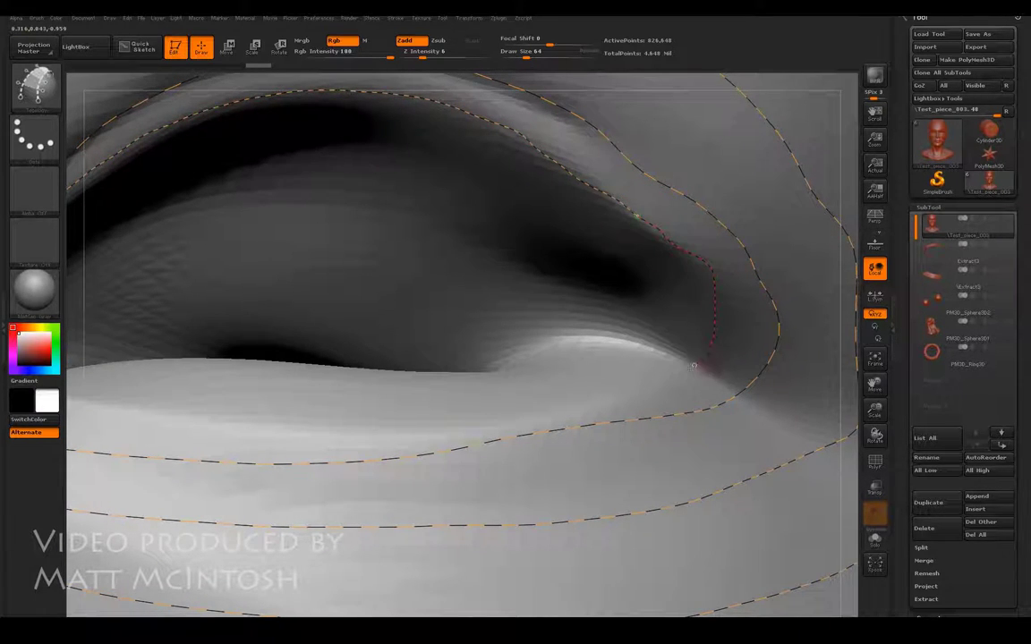
mouse_move(693, 367)
left_mouse_down()
mouse_move(570, 354)
mouse_move(503, 374)
mouse_move(118, 427)
left_mouse_up()
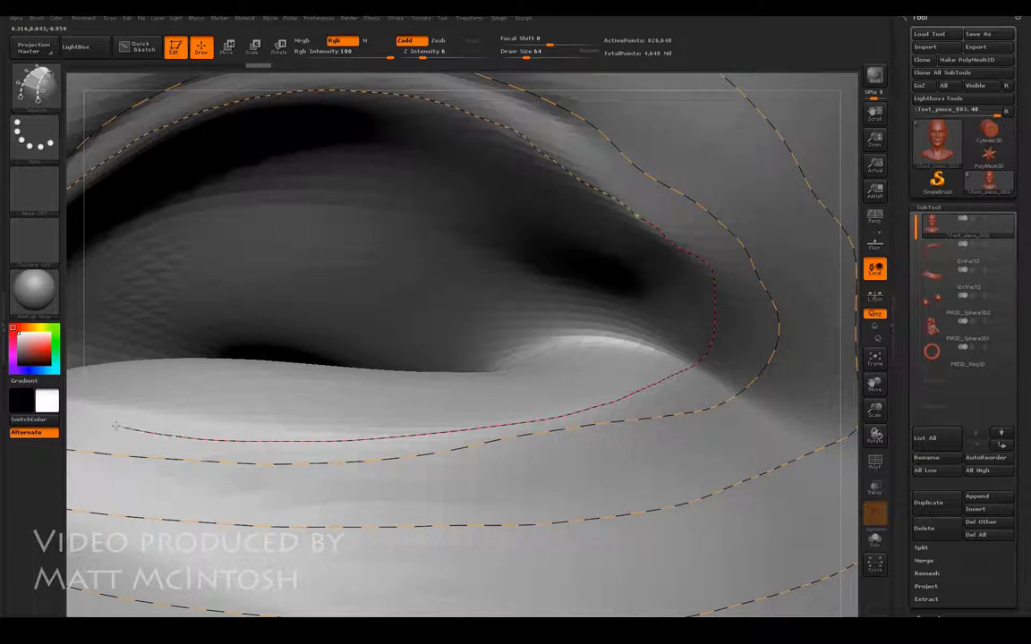
mouse_move(875, 383)
left_mouse_down()
mouse_move(992, 395)
mouse_move(1029, 445)
left_mouse_up()
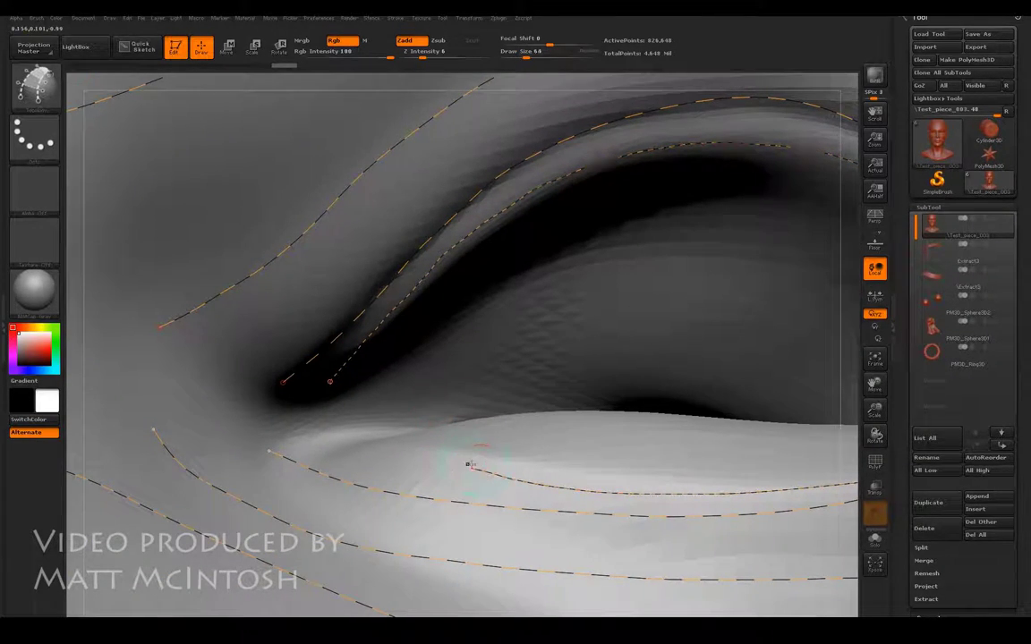
left_click_drag(467, 465, 435, 458)
Draw the innermost topology curve at draw size 40 inside the socket, behind the upper lid to the outer corner and back along the lower lid.
mouse_move(874, 383)
left_mouse_down()
mouse_move(744, 391)
mouse_move(752, 376)
left_mouse_up()
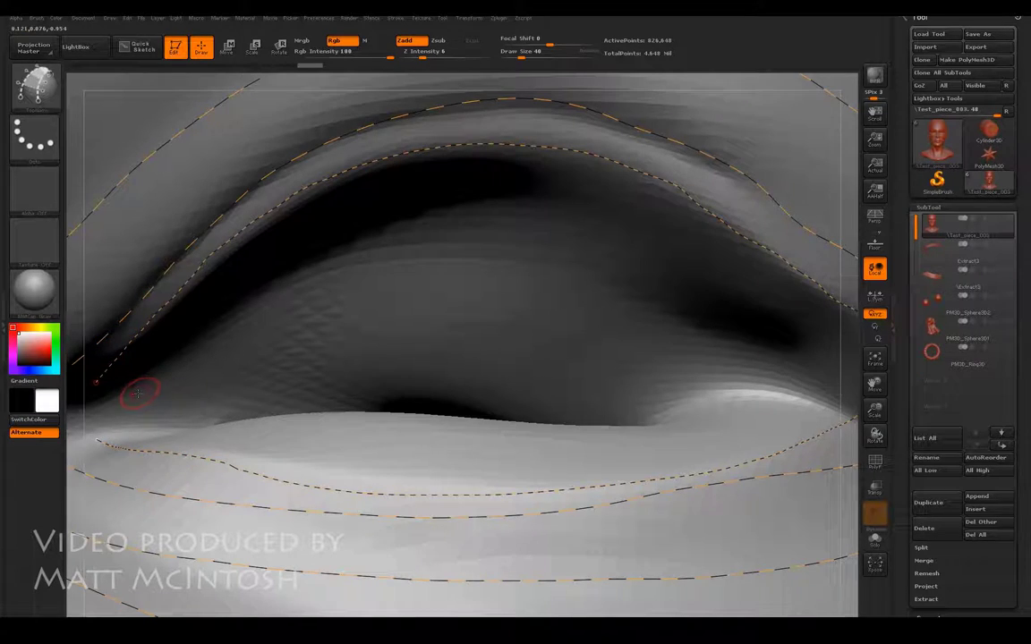
left_click_drag(133, 399, 183, 348)
left_click_drag(660, 258, 759, 315)
left_click_drag(879, 387, 796, 335)
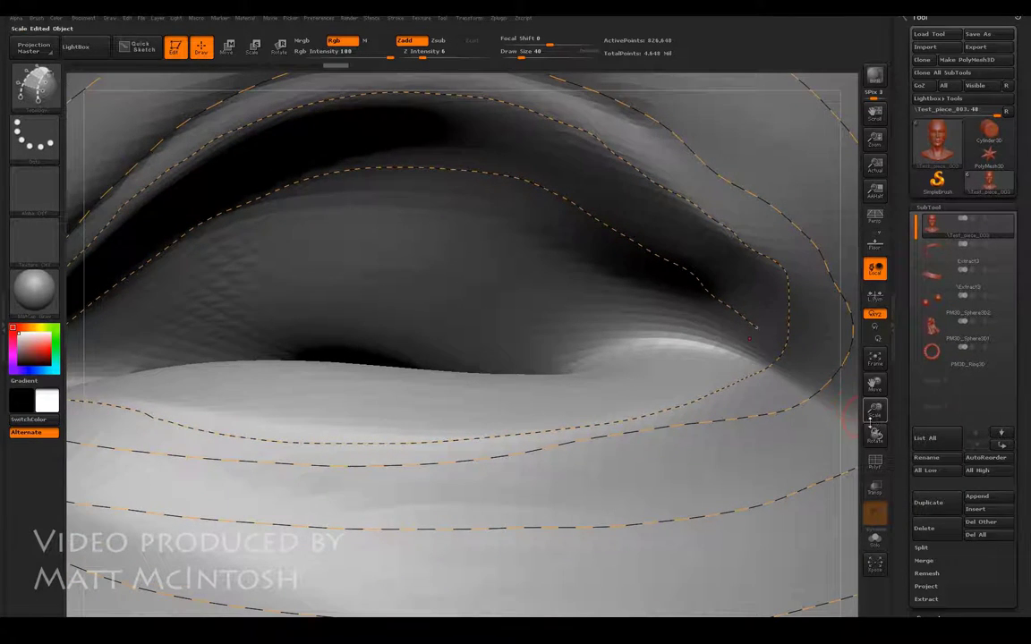
left_click_drag(874, 436, 874, 436)
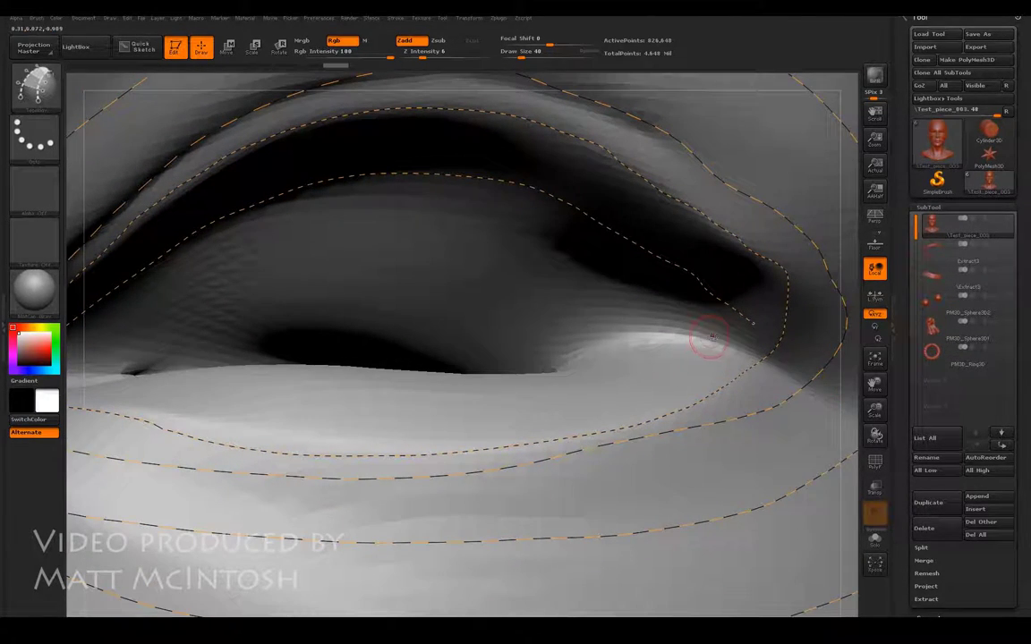
mouse_move(753, 325)
left_mouse_down()
mouse_move(680, 362)
mouse_move(555, 389)
mouse_move(325, 405)
mouse_move(183, 390)
left_mouse_up()
left_click_drag(105, 381, 105, 381)
Draw three cross curves from inside the outer eye corner outward across all the loop curves to form the first polygon strips.
mouse_move(873, 411)
left_mouse_down()
mouse_move(868, 398)
mouse_move(776, 387)
mouse_move(655, 389)
left_mouse_up()
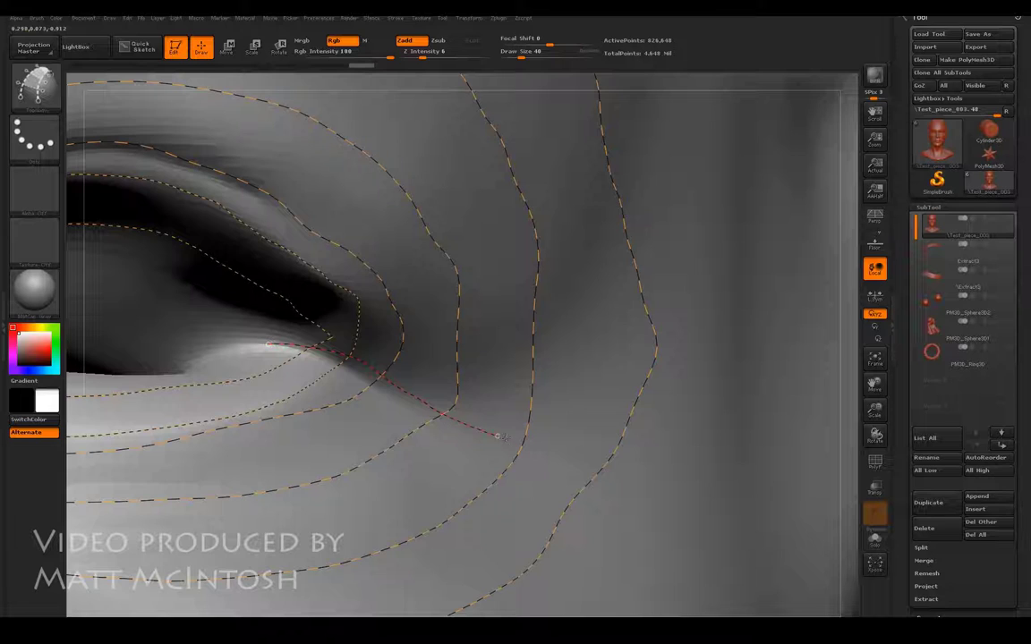
left_click_drag(732, 426, 732, 427)
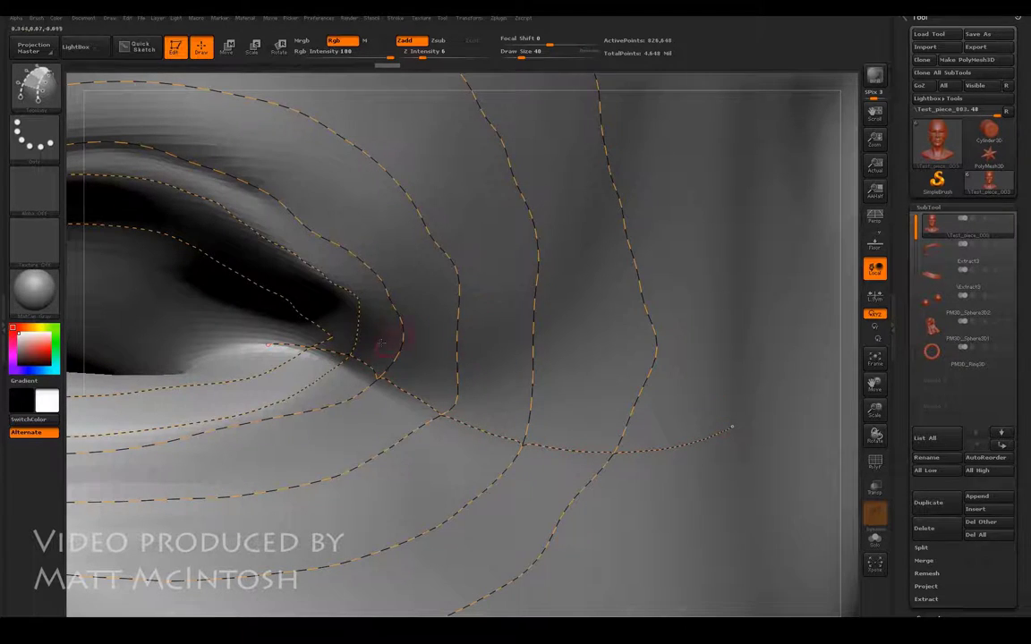
left_click_drag(275, 334, 322, 332)
left_click_drag(682, 323, 682, 322)
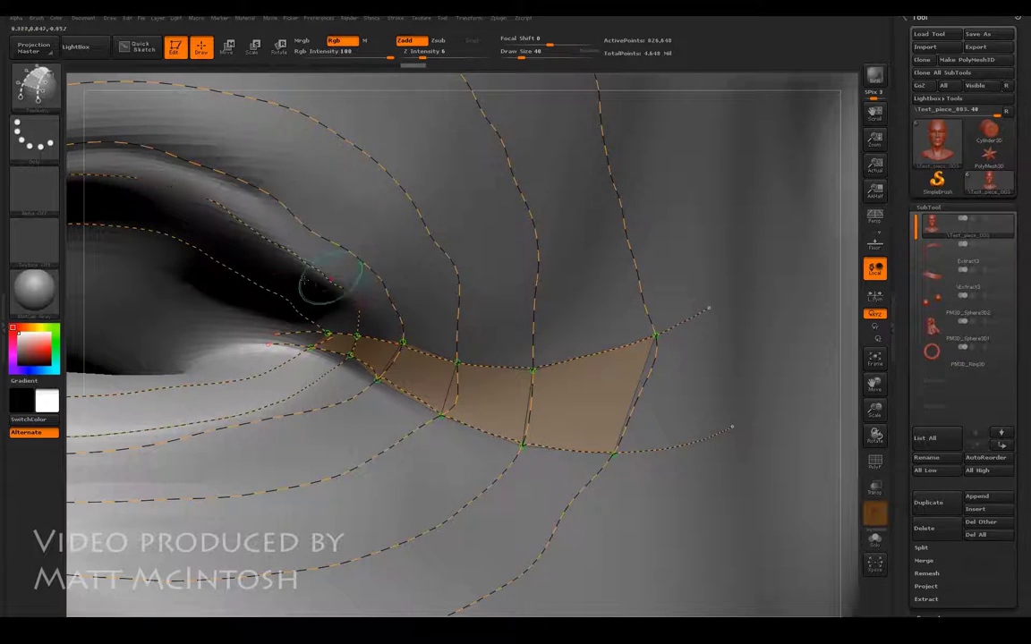
left_click_drag(283, 320, 328, 309)
left_click_drag(650, 258, 669, 238)
Add three more radiating cross curves above the outer eye corner, from inside the socket past the outermost loop.
left_click_drag(876, 386, 933, 447)
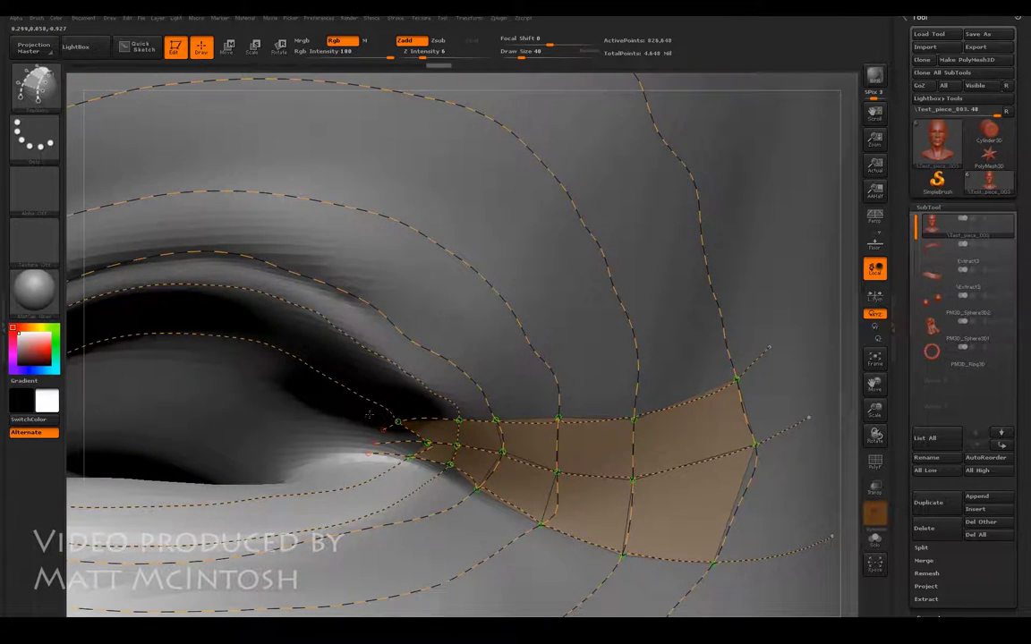
left_click(721, 283)
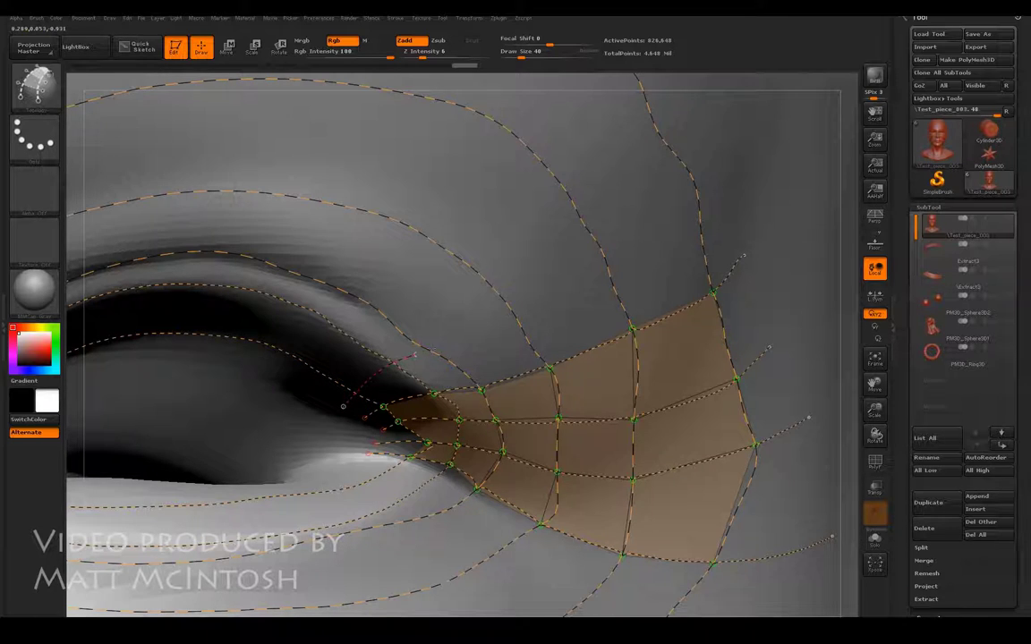
left_click(343, 407)
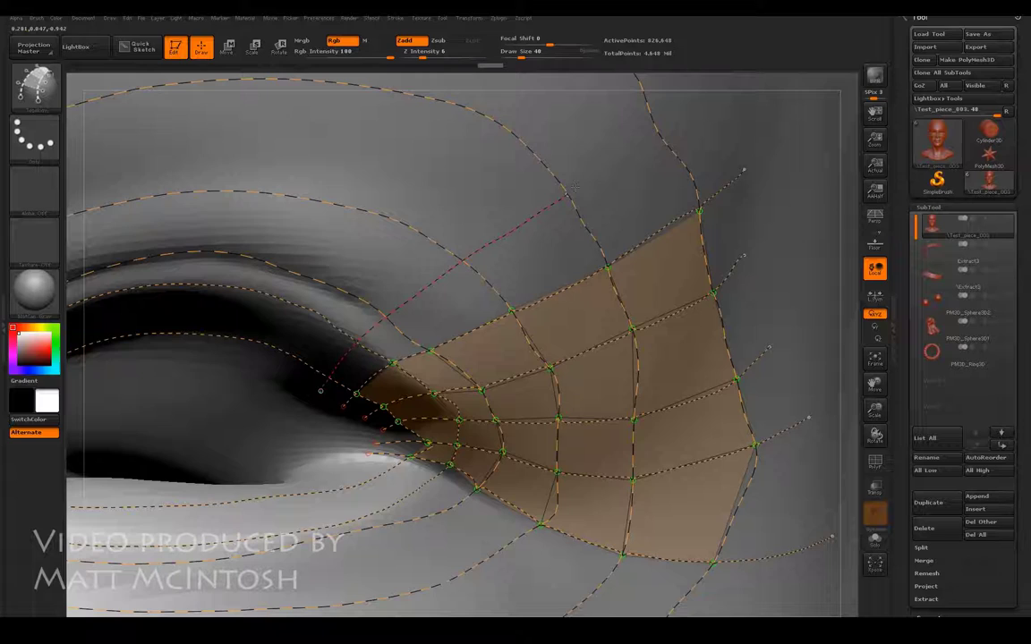
left_click_drag(664, 104, 664, 104)
Continue with three more cross curves over the outer half of the upper eyelid, extending the polygon strips up the brow.
mouse_move(873, 385)
left_mouse_down()
mouse_move(940, 451)
mouse_move(914, 448)
left_mouse_up()
left_click_drag(873, 413, 850, 406)
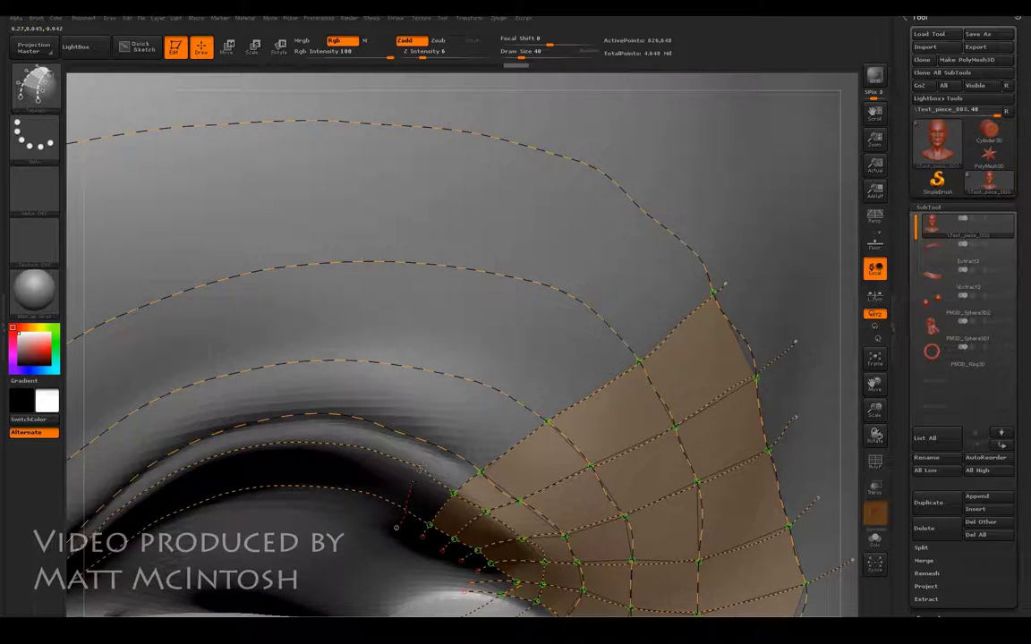
left_click(395, 526)
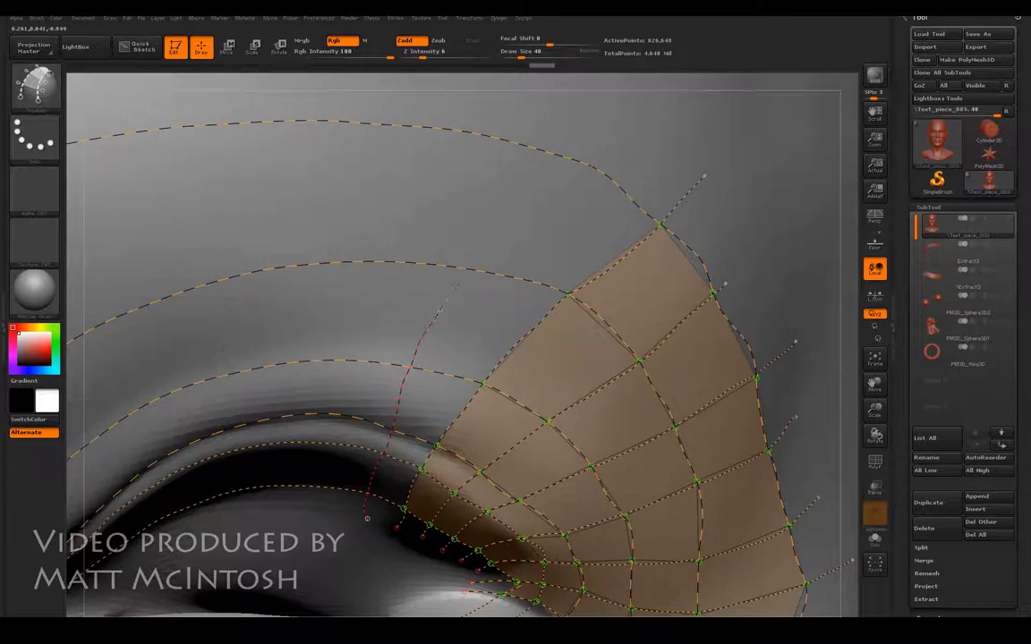
left_click(367, 517)
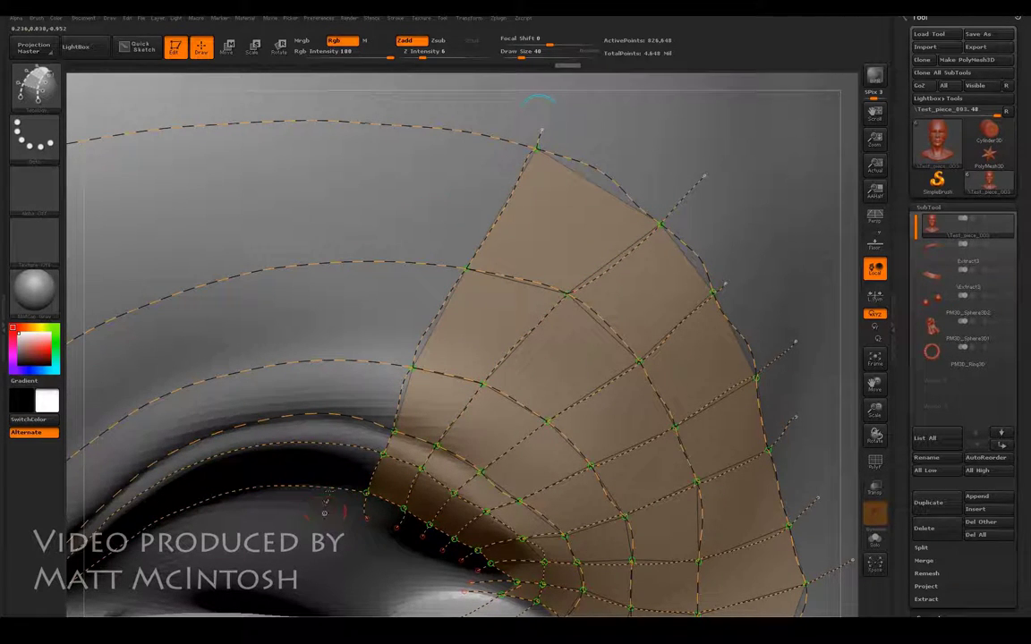
left_click_drag(378, 143, 393, 99)
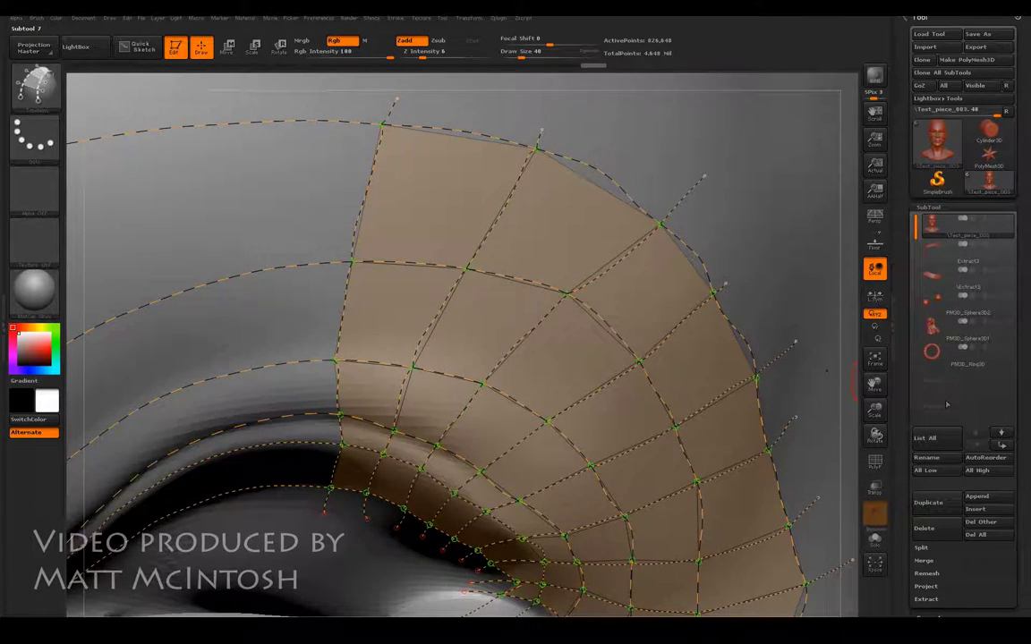
left_click_drag(884, 383, 772, 398)
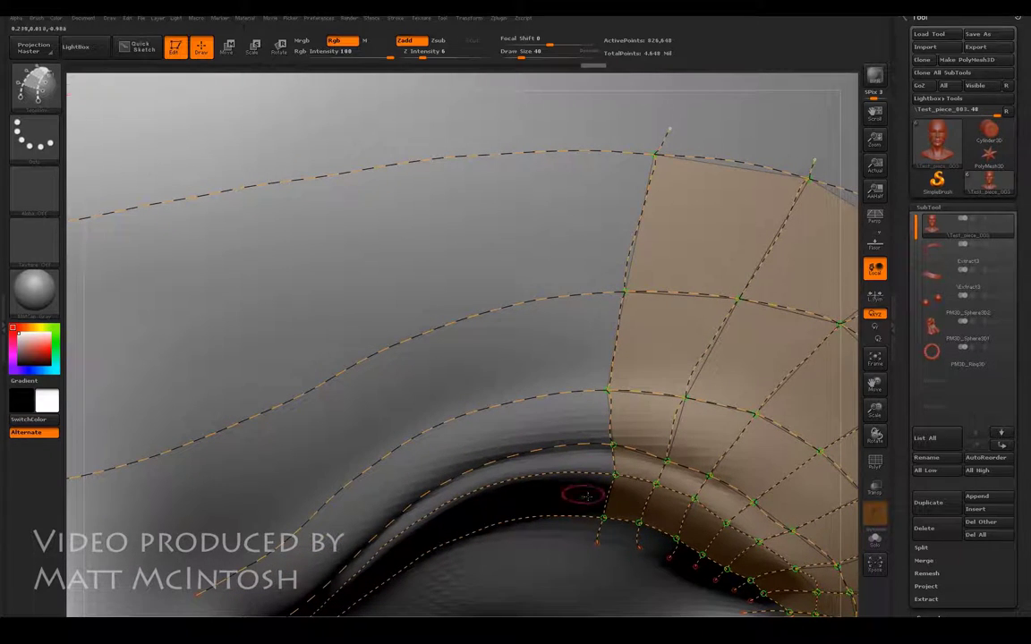
left_click_drag(484, 139, 483, 132)
key("ctrl+z")
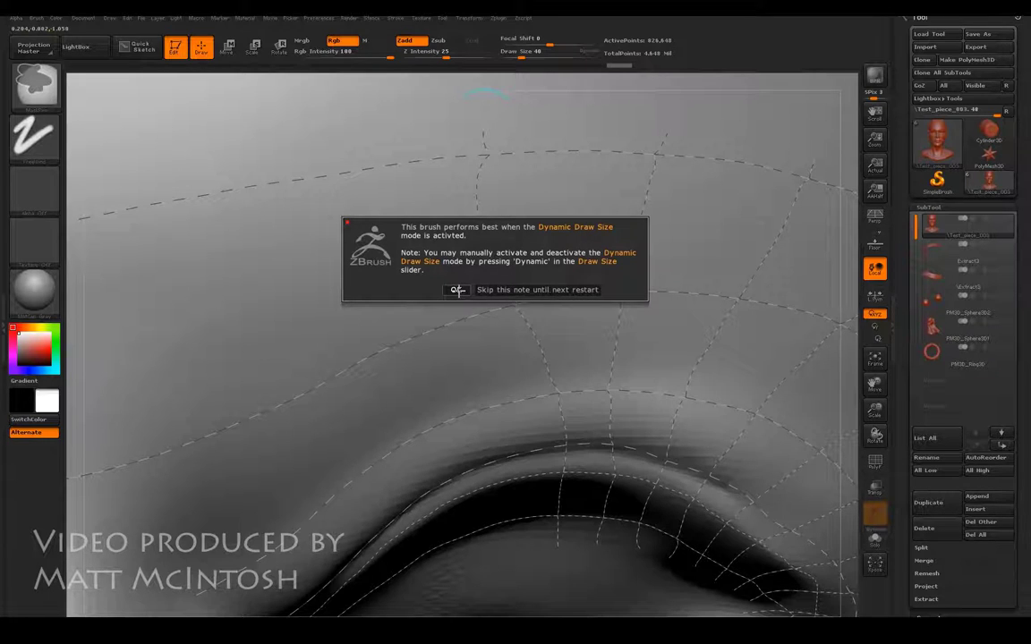
left_click(457, 290)
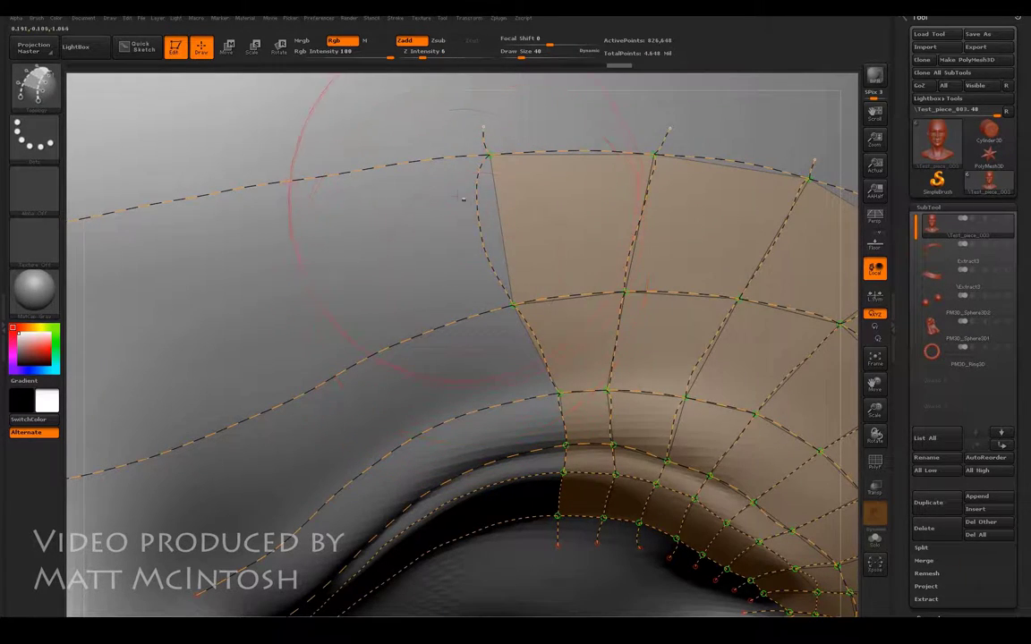
left_click(525, 54)
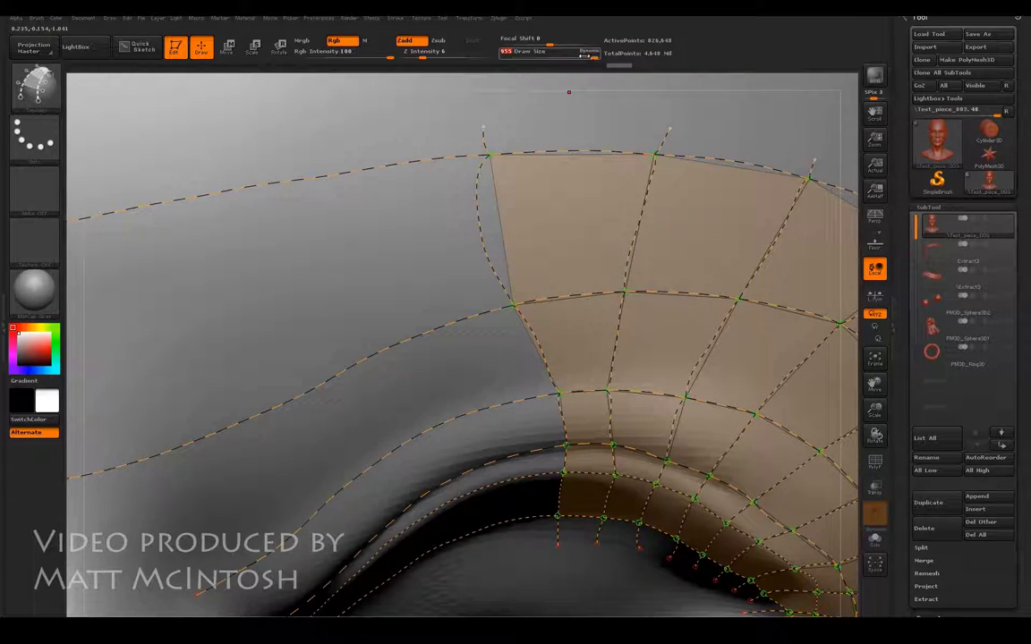
left_click(471, 190, "alt")
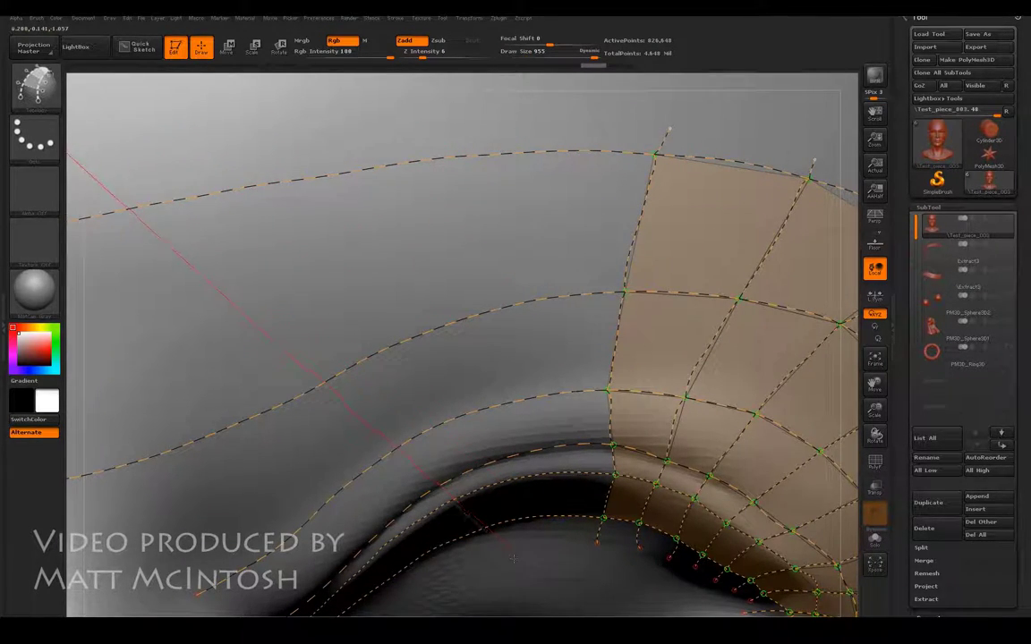
left_click(606, 443)
key("ctrl+z")
left_click(695, 445)
key("ctrl+z")
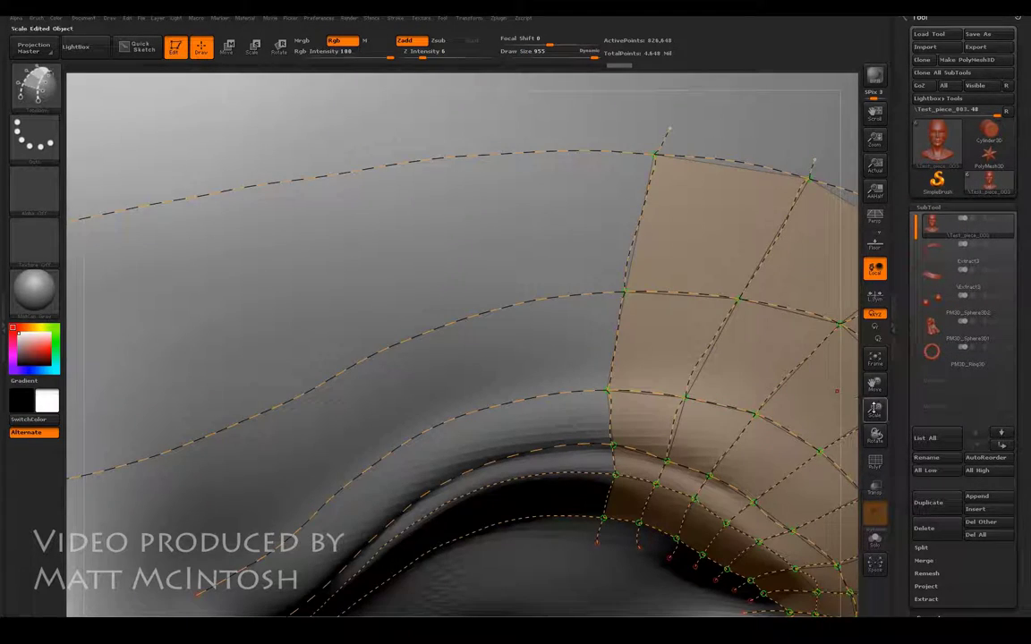
Set the draw size to 35 and draw three cross curves over the inner half of the upper eyelid, from inside the socket past the brow loop.
left_click(876, 363)
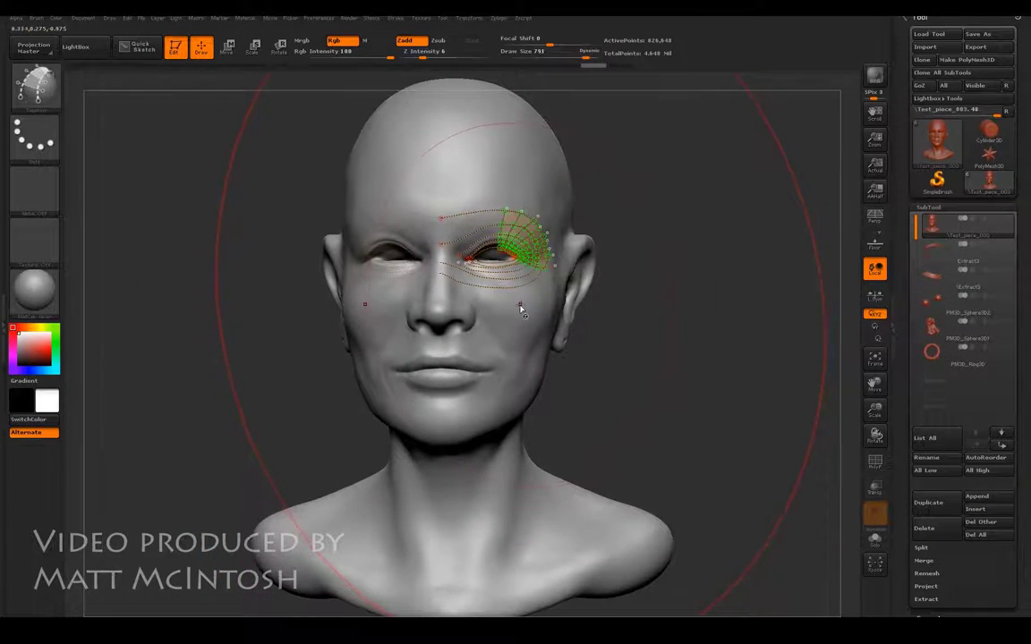
left_click_drag(592, 57, 520, 56)
key("Return")
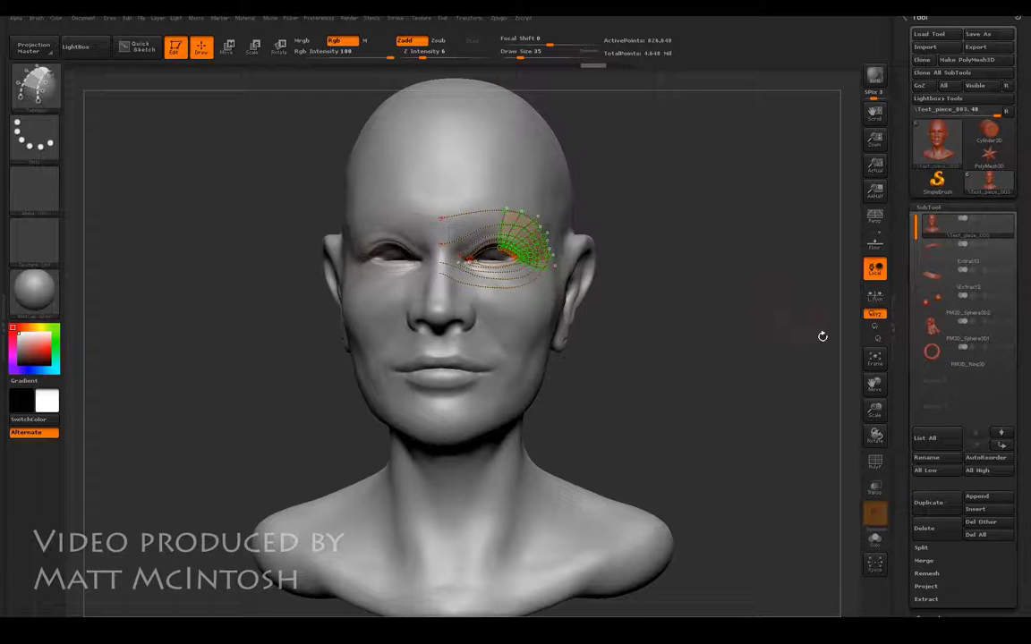
left_click_drag(866, 403, 867, 448)
left_click_drag(866, 408, 866, 440)
mouse_move(869, 383)
left_mouse_down()
mouse_move(850, 510)
mouse_move(873, 629)
left_mouse_up()
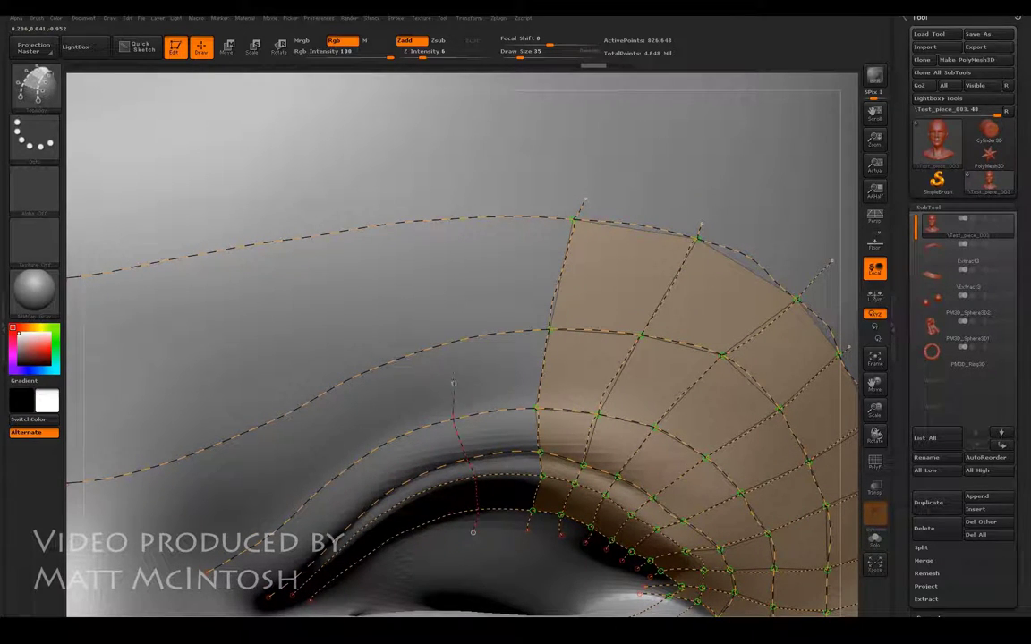
left_click_drag(473, 532, 474, 534)
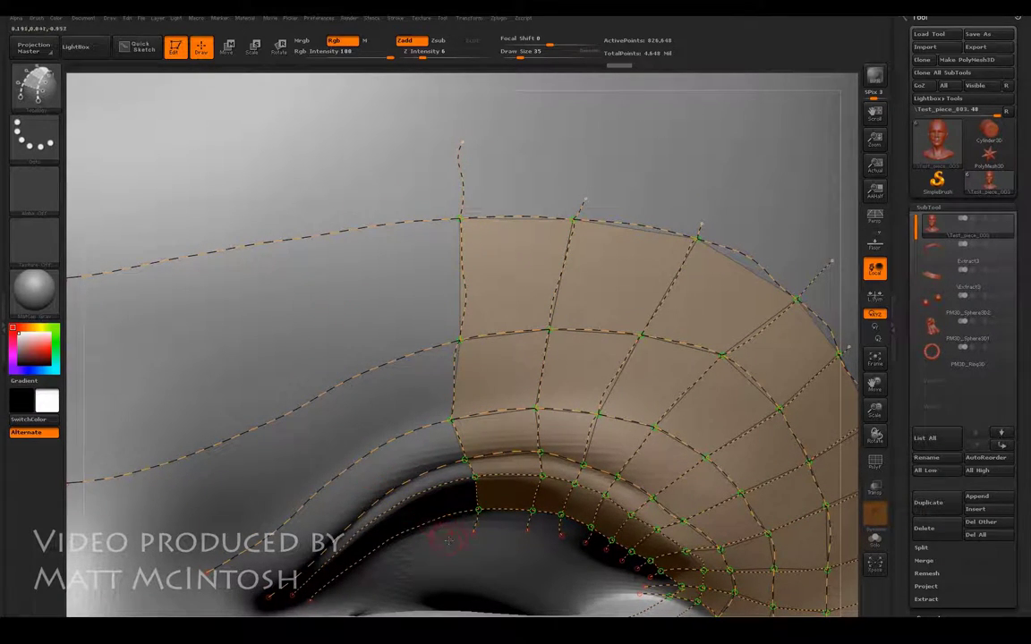
left_click_drag(369, 390, 313, 144)
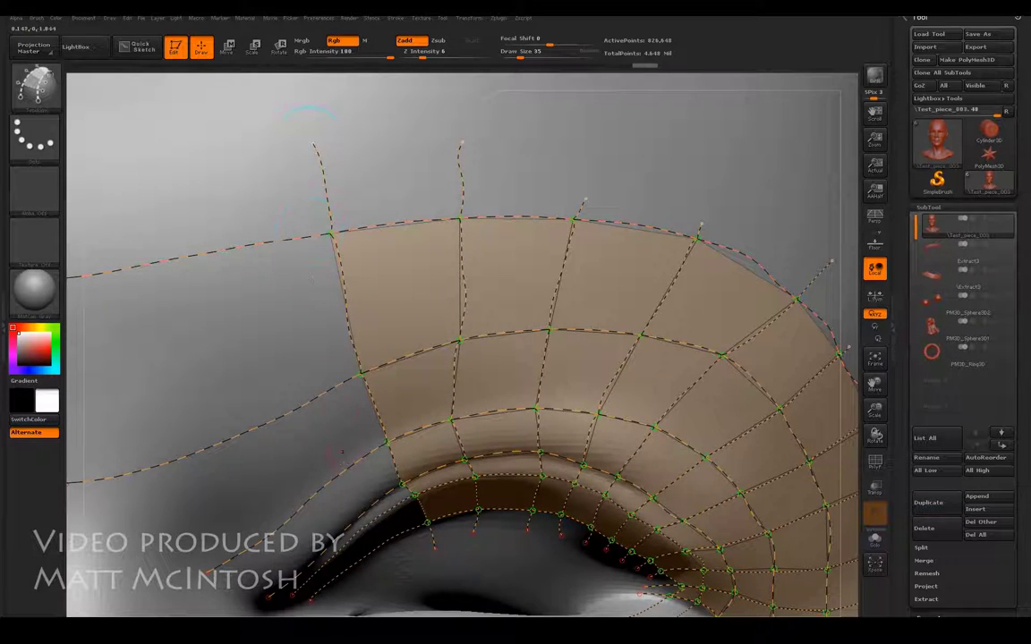
left_click_drag(400, 559, 398, 557)
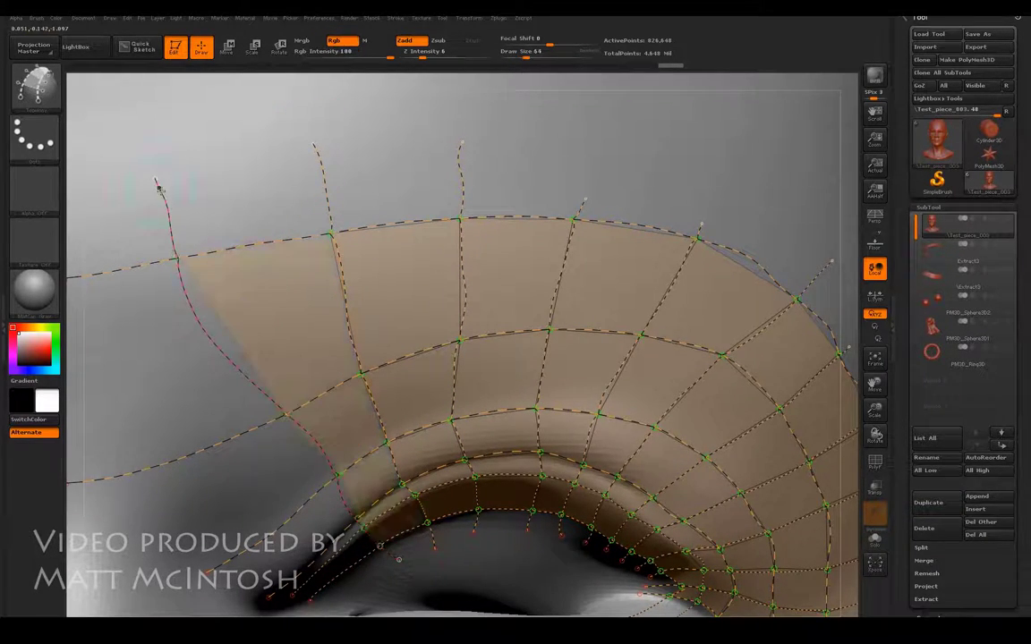
Draw a cross curve from the inner upper lid up past the brow, and another from near the inner eye corner across the nose bridge.
left_click_drag(874, 386, 1008, 348)
left_click(637, 467)
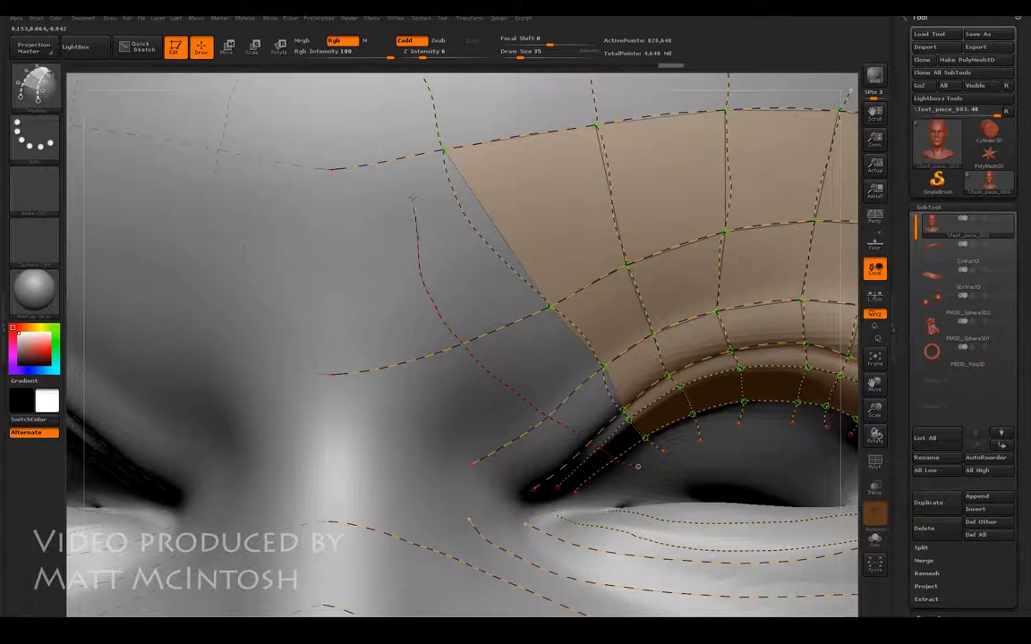
left_click_drag(401, 95, 404, 88)
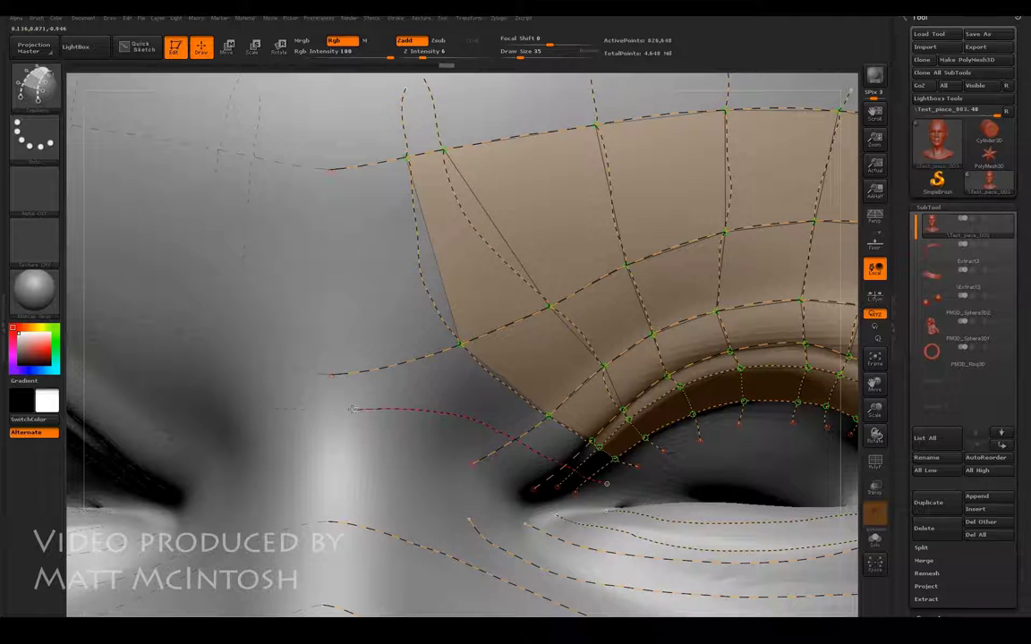
left_click_drag(606, 483, 610, 486)
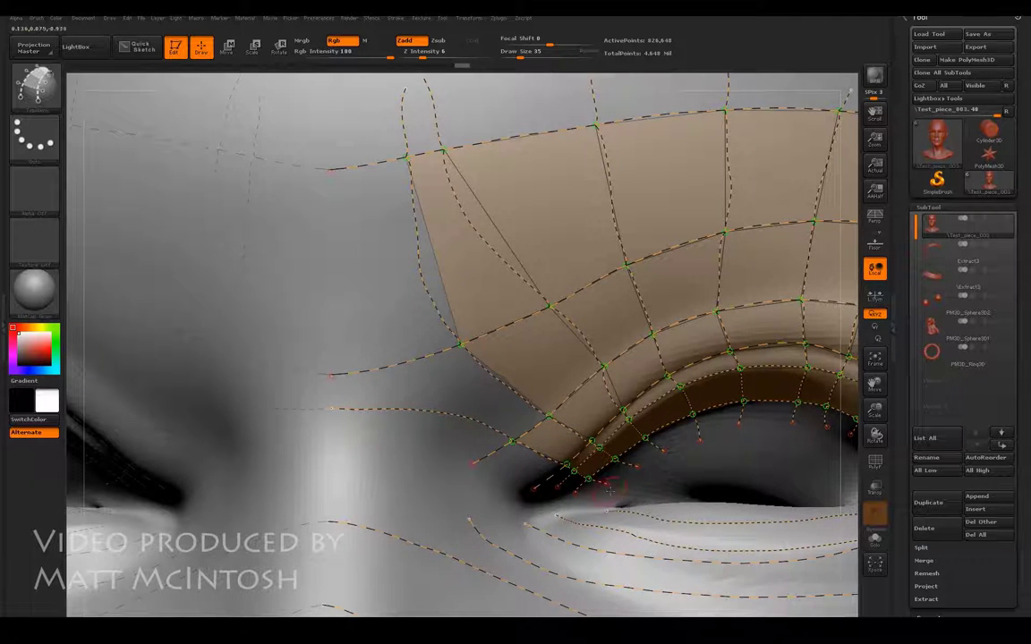
Draw two cross curves below the outer eye corner, from inside the lower lid outward past the outermost loop on the cheek.
left_click_drag(875, 383, 896, 320)
left_click_drag(875, 383, 438, 357)
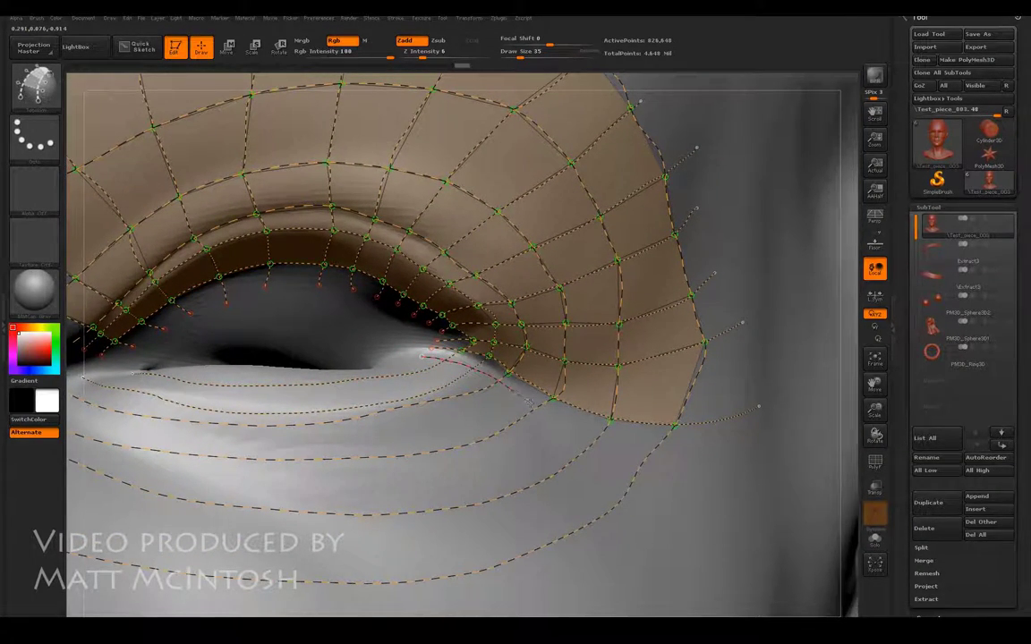
left_click(719, 540)
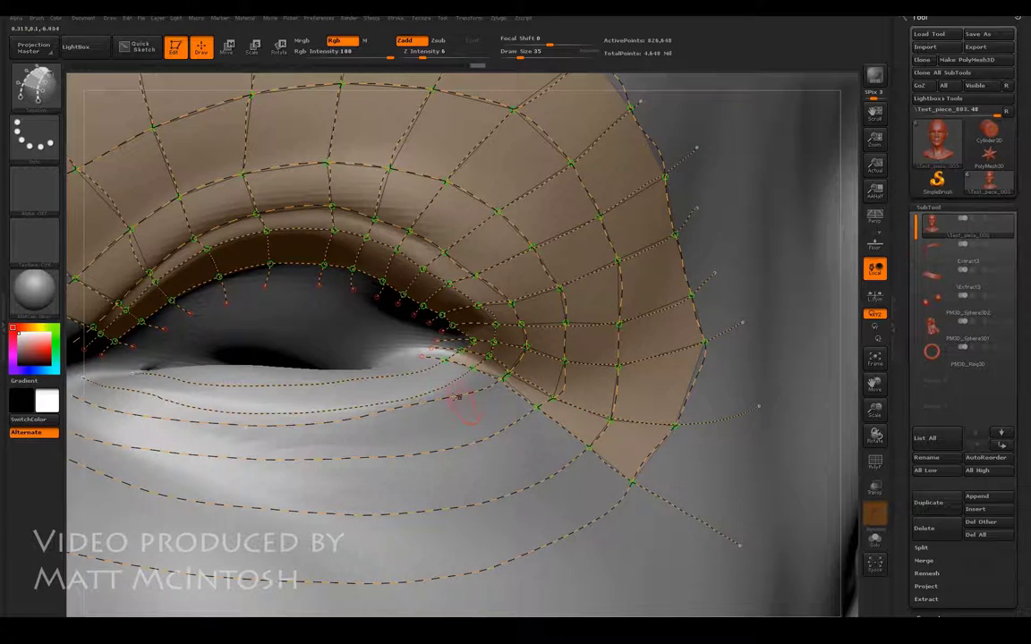
left_click(415, 361)
left_click_drag(608, 564, 609, 565)
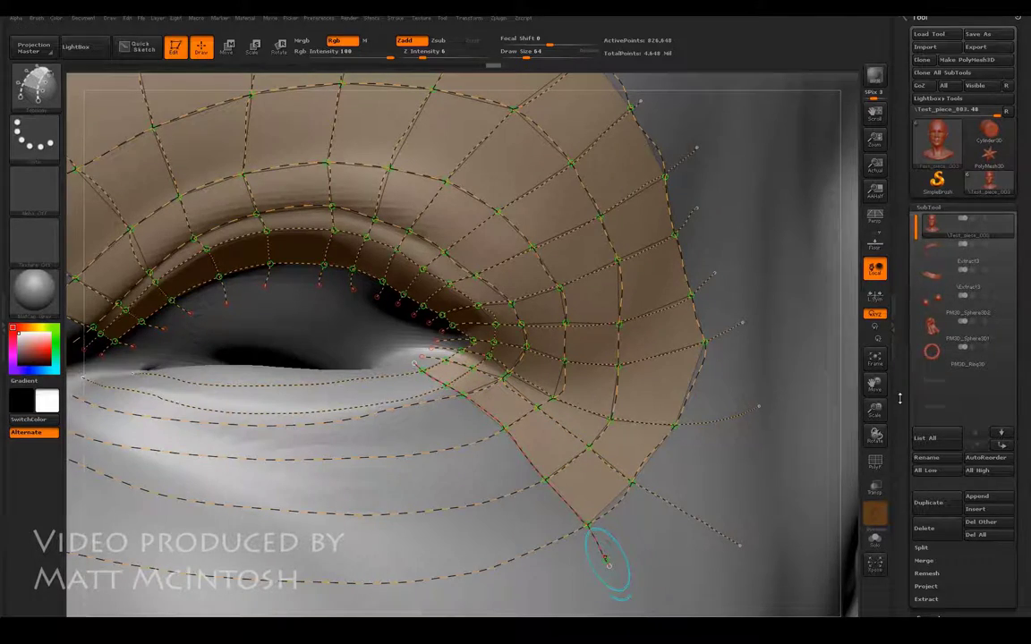
Add two more cross curves under the outer part of the lower eyelid, extending the polygon strips down to the cheek loop.
left_click_drag(871, 387, 987, 367)
left_click_drag(873, 412, 874, 430)
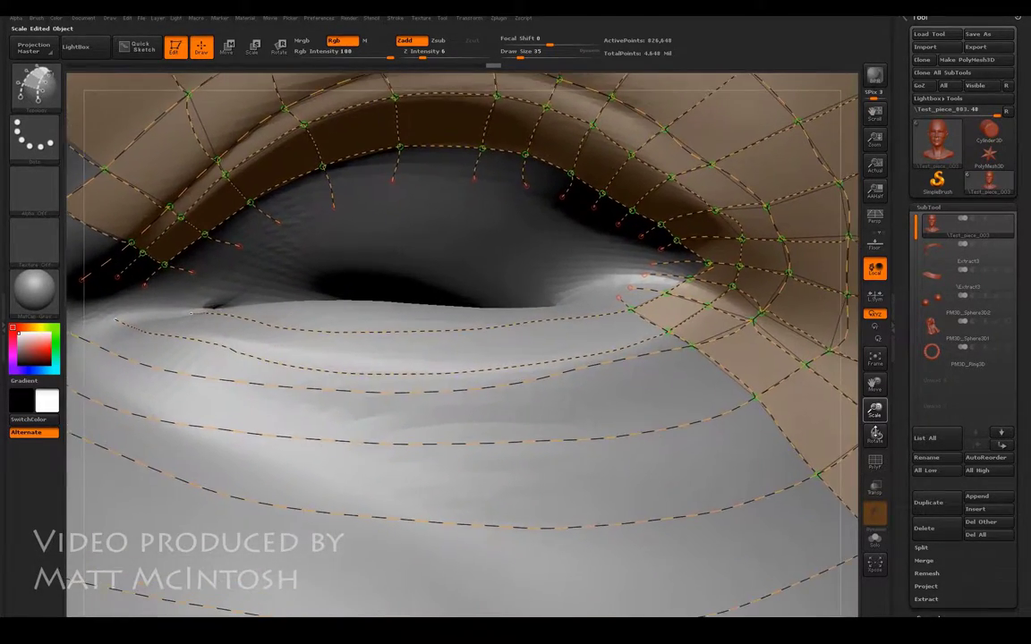
left_click_drag(874, 391, 775, 327)
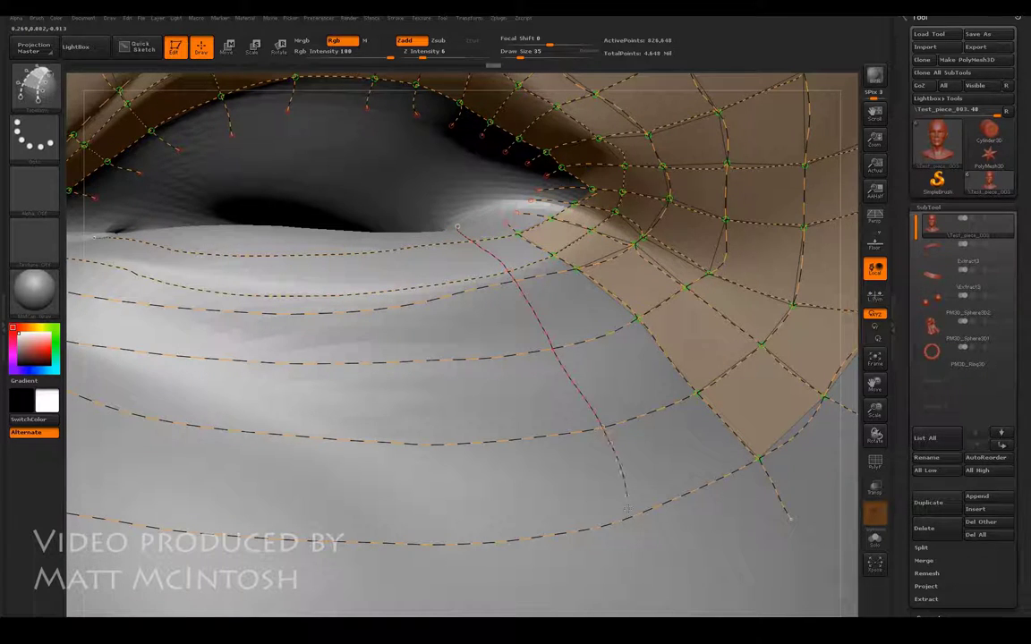
left_click(659, 608)
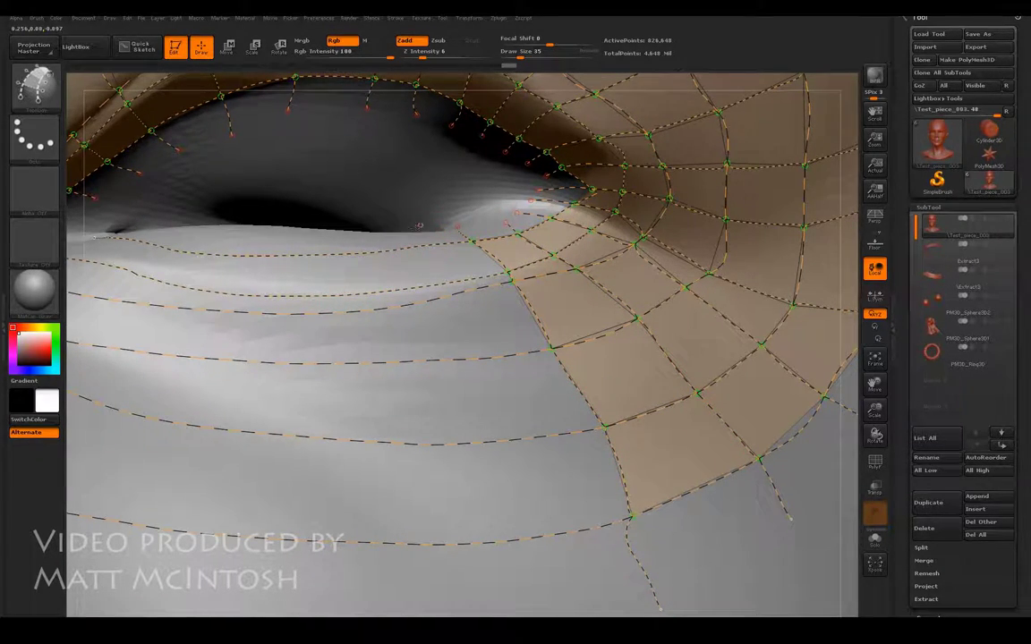
left_click_drag(481, 443, 513, 604)
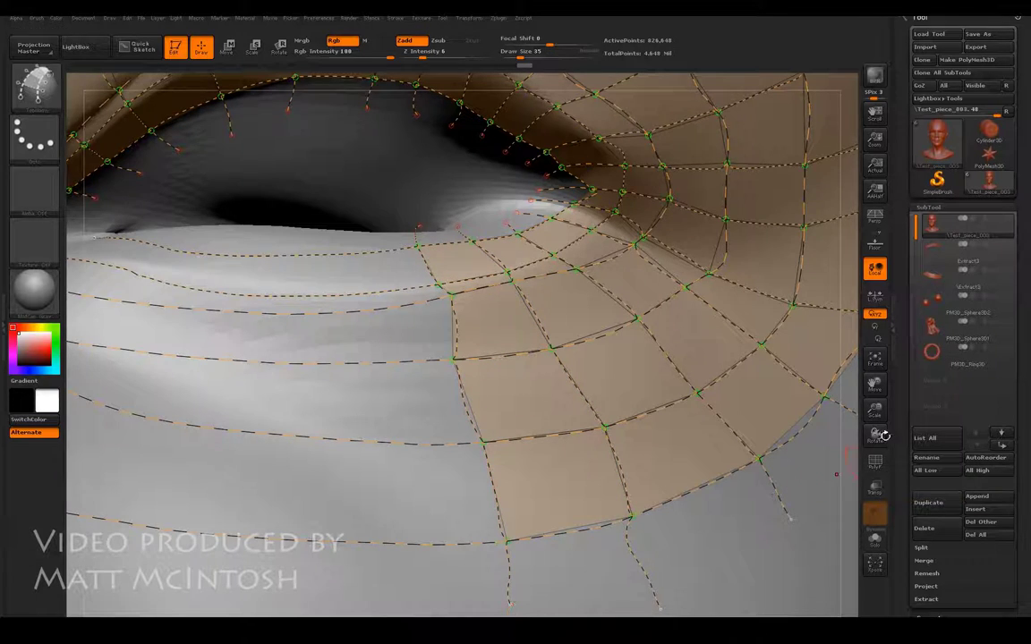
Draw five more cross curves from the middle of the lower eyelid toward the inner corner, each running down past the outermost loop.
mouse_move(872, 385)
left_mouse_down()
mouse_move(954, 376)
mouse_move(956, 363)
left_mouse_up()
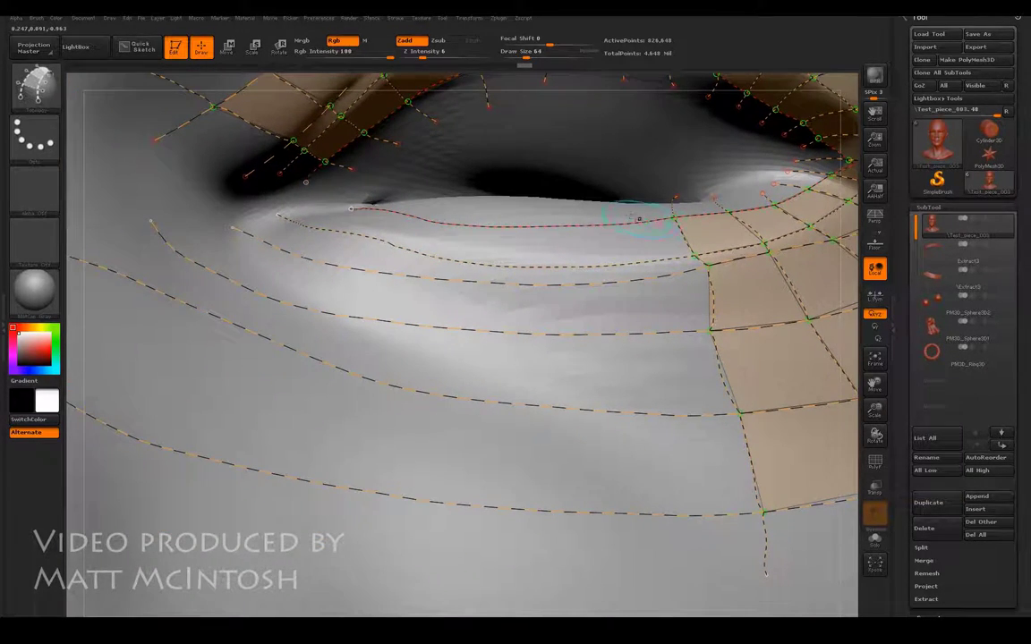
mouse_move(624, 351)
left_mouse_down()
mouse_move(562, 452)
mouse_move(580, 576)
left_mouse_up()
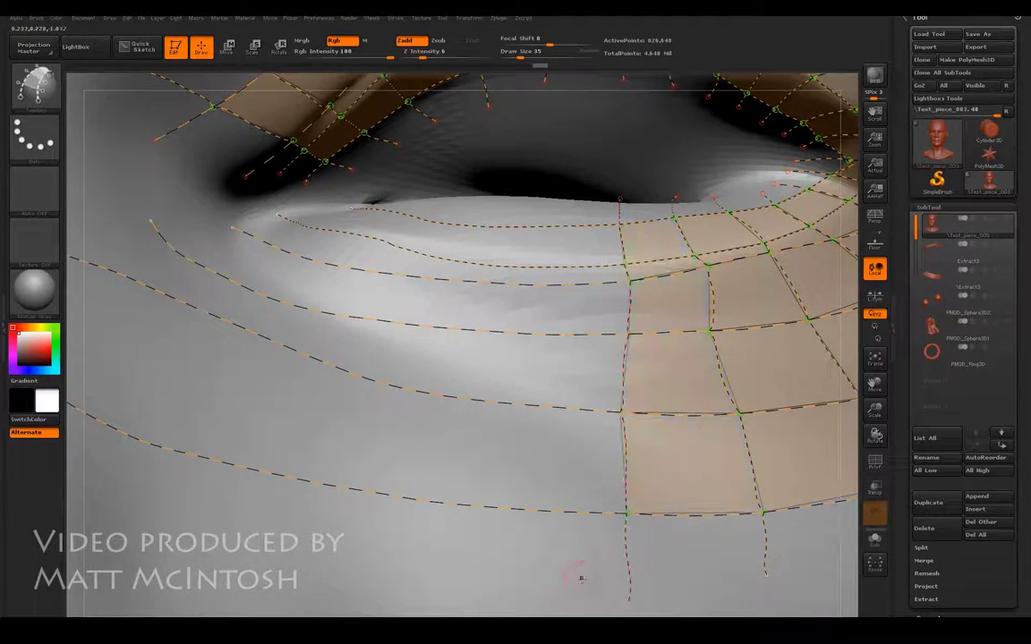
left_click_drag(556, 193, 538, 612)
mouse_move(502, 198)
left_mouse_down()
mouse_move(443, 394)
mouse_move(412, 573)
left_mouse_up()
mouse_move(419, 184)
left_mouse_down()
mouse_move(332, 270)
mouse_move(264, 501)
left_mouse_up()
mouse_move(434, 195)
left_mouse_down()
mouse_move(269, 260)
mouse_move(223, 363)
mouse_move(206, 465)
left_mouse_up()
Draw a cross curve from inside the lower lid near the inner eye corner down toward the side of the nose.
left_click_drag(870, 383, 877, 385)
left_click_drag(872, 435, 874, 434)
left_click_drag(870, 384, 777, 380)
key("bracketleft")
key("bracketleft")
key("bracketleft")
left_click_drag(690, 230, 607, 273)
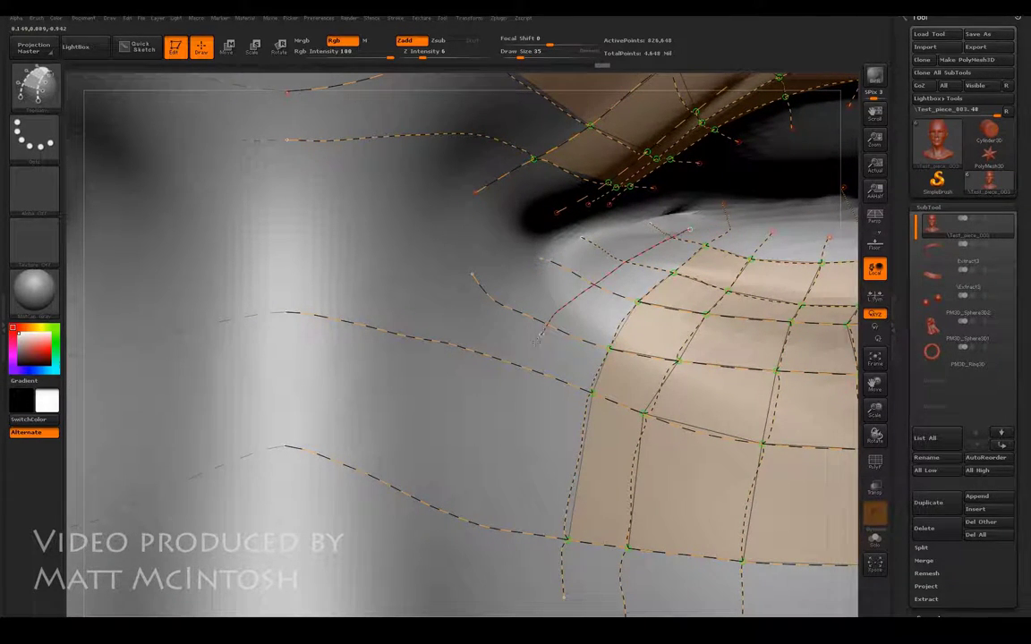